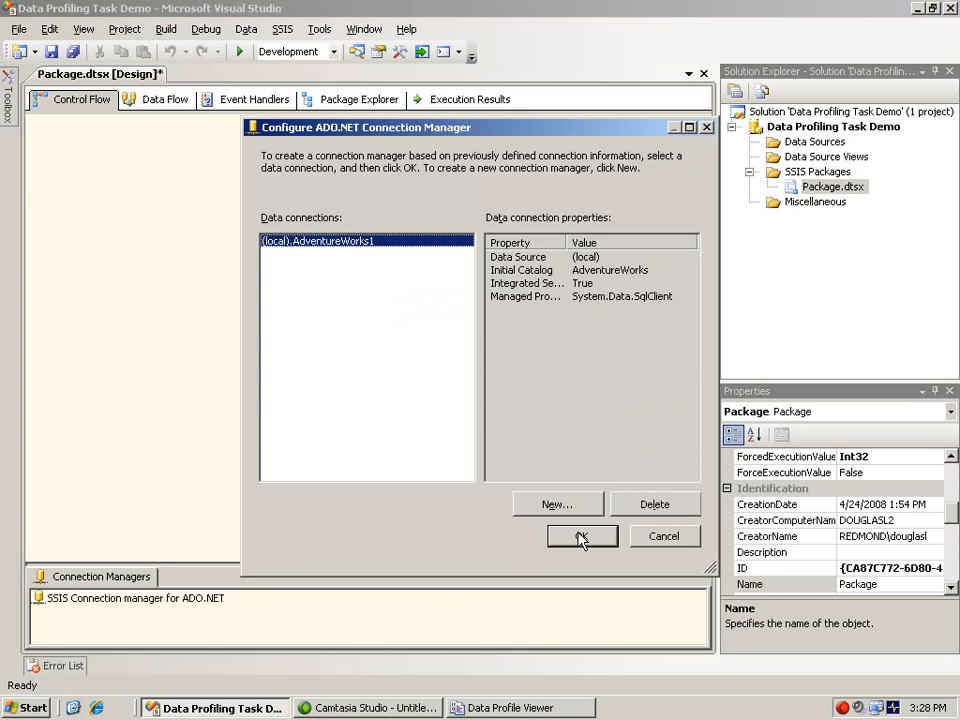
Add the (local).AdventureWorks1 ADO.NET connection and a file connection to the existing dataprofilingoutput.xml in My Documents.
click(581, 537)
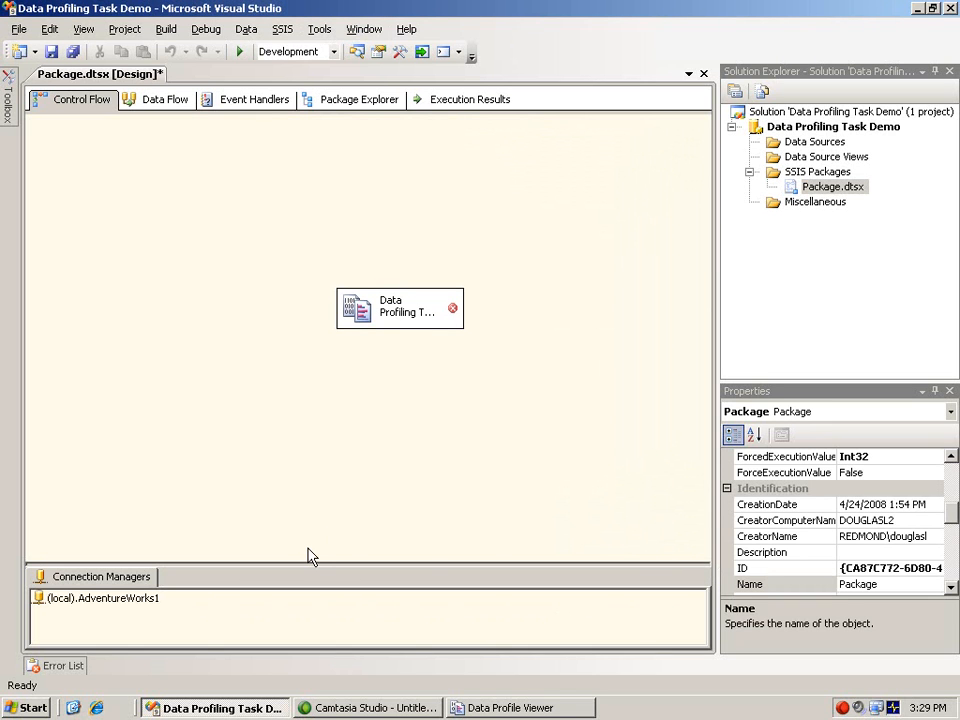
right_click(258, 610)
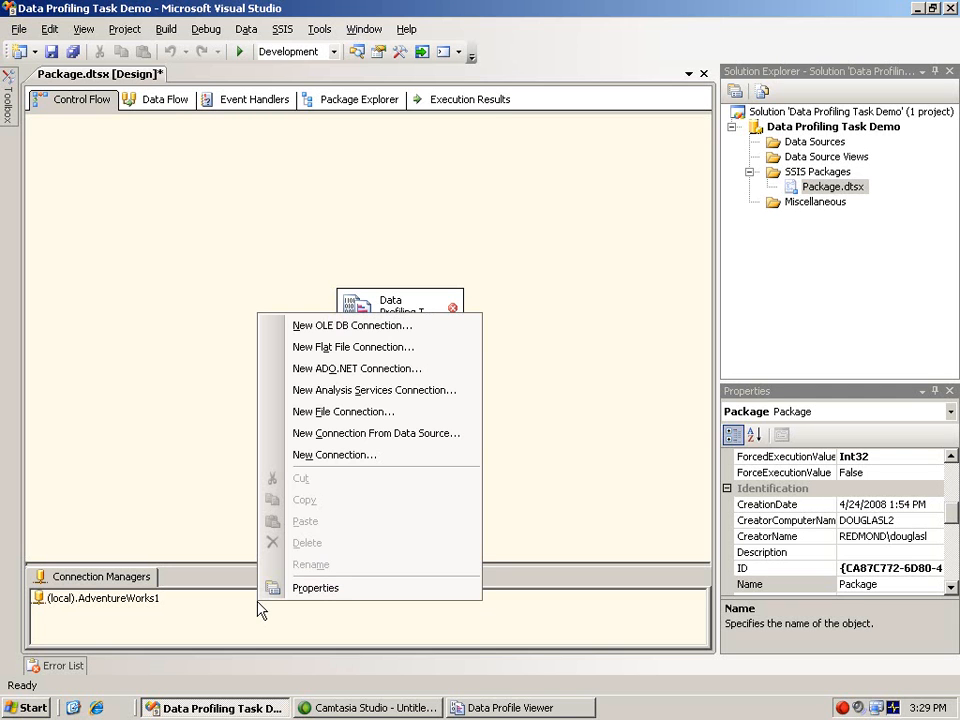
click(371, 412)
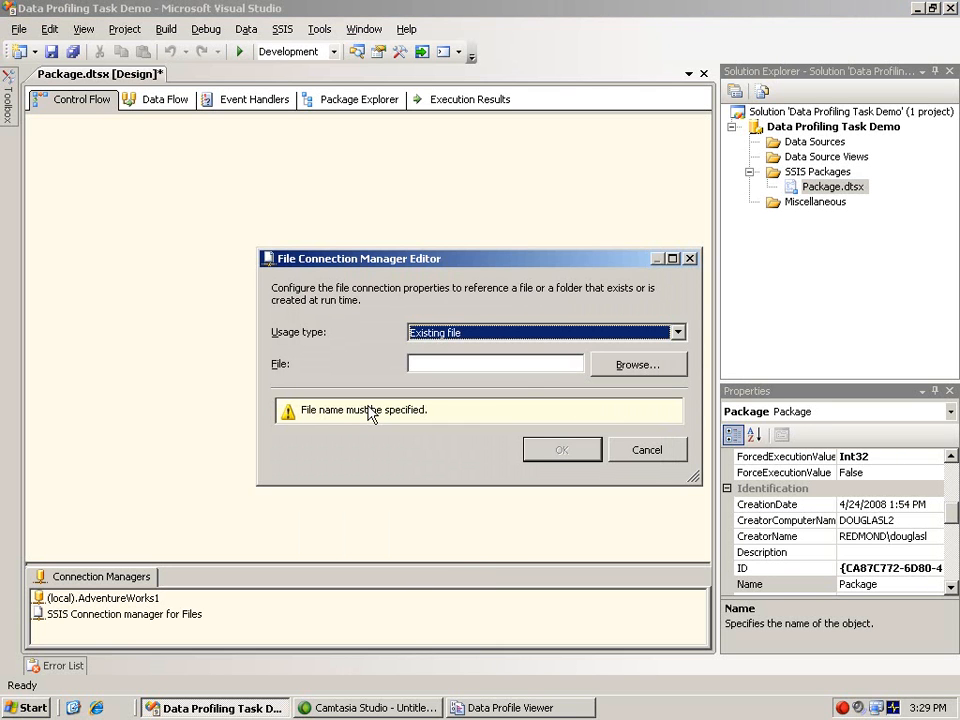
click(634, 366)
click(390, 314)
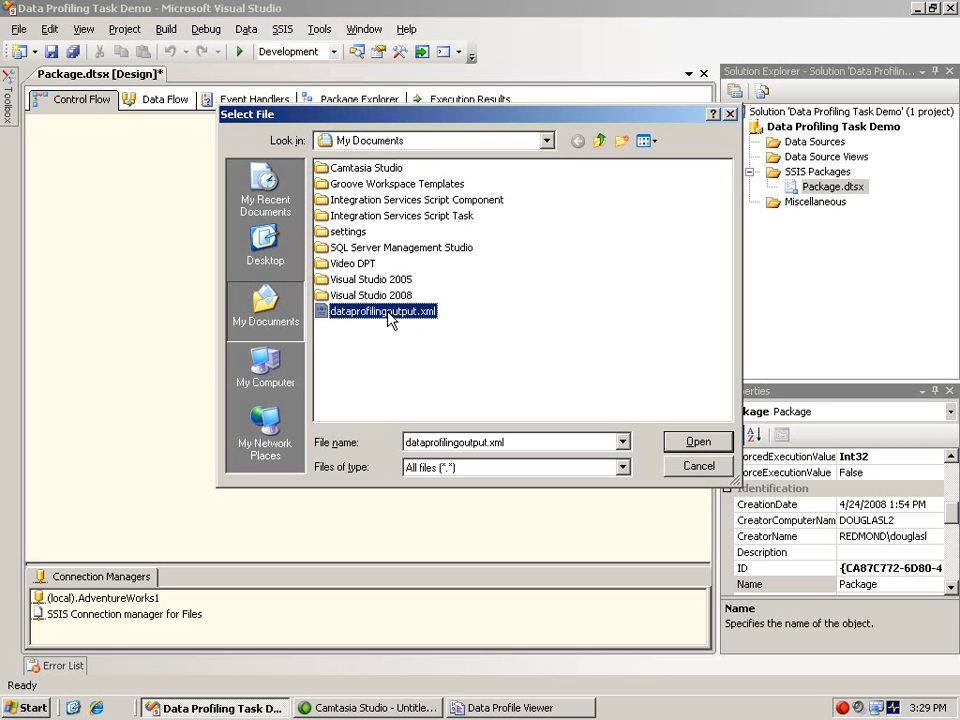
click(672, 440)
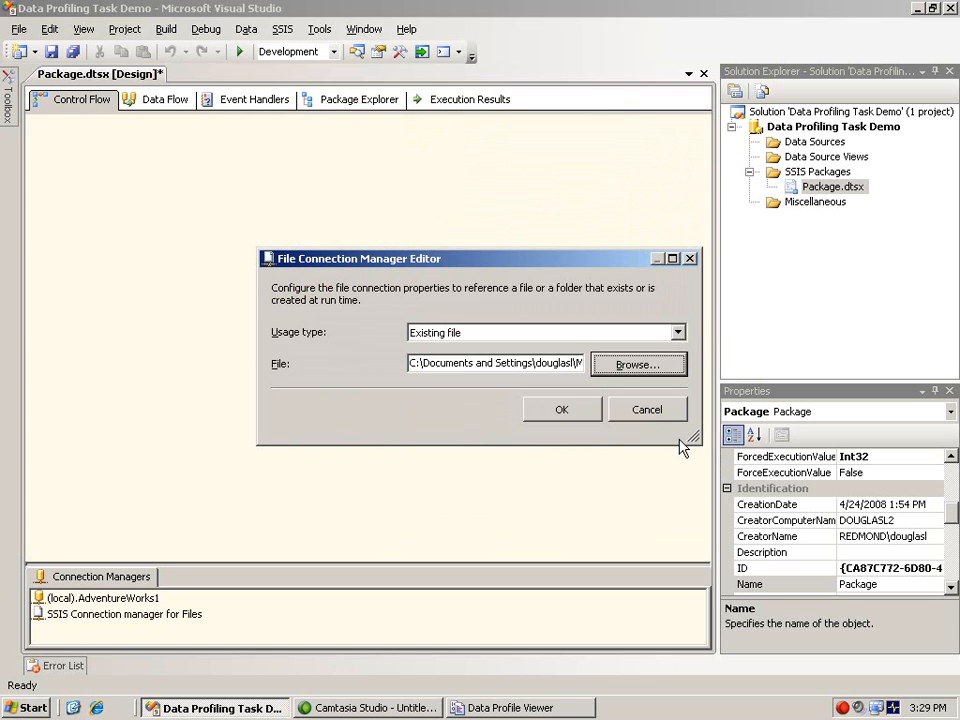
click(562, 410)
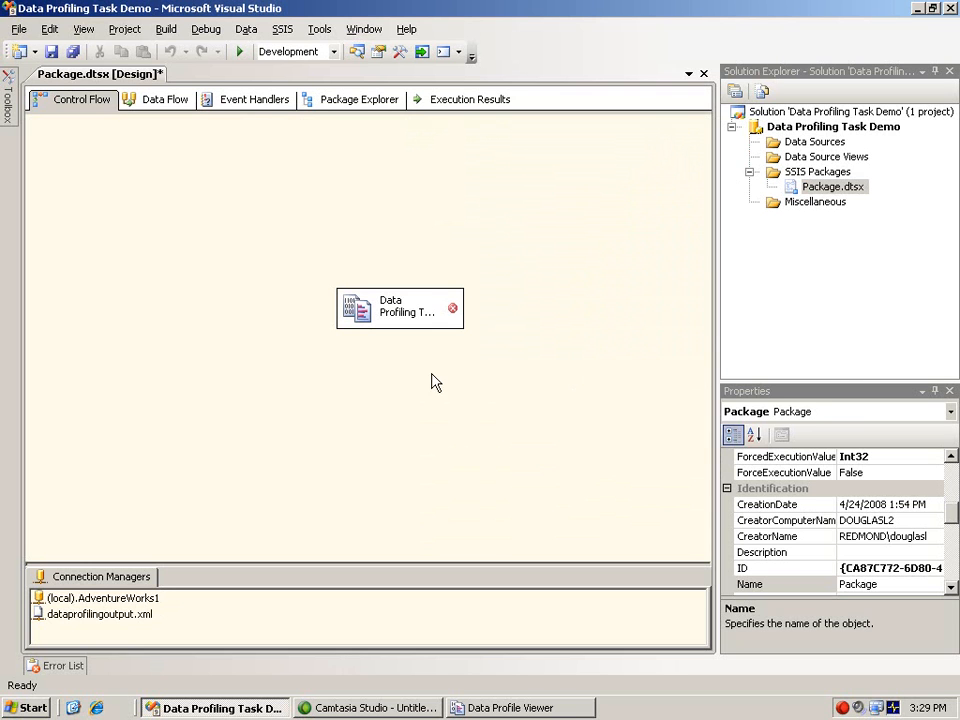
Edit the Data Profiling Task so its destination is dataprofilingoutput.xml and OverwriteDestination is True.
click(360, 312)
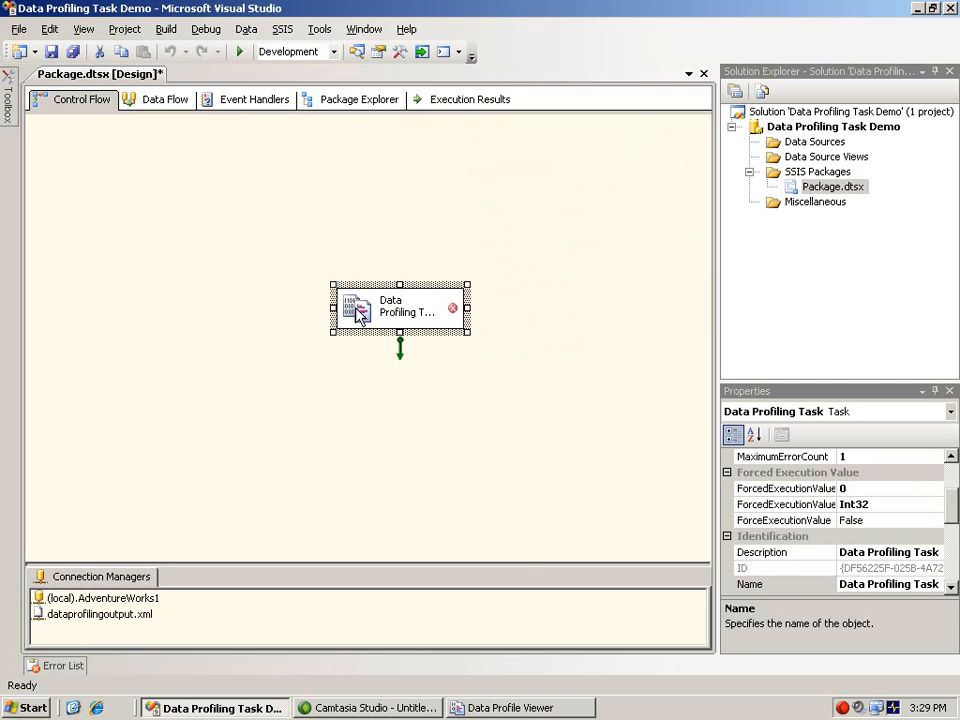
right_click(360, 312)
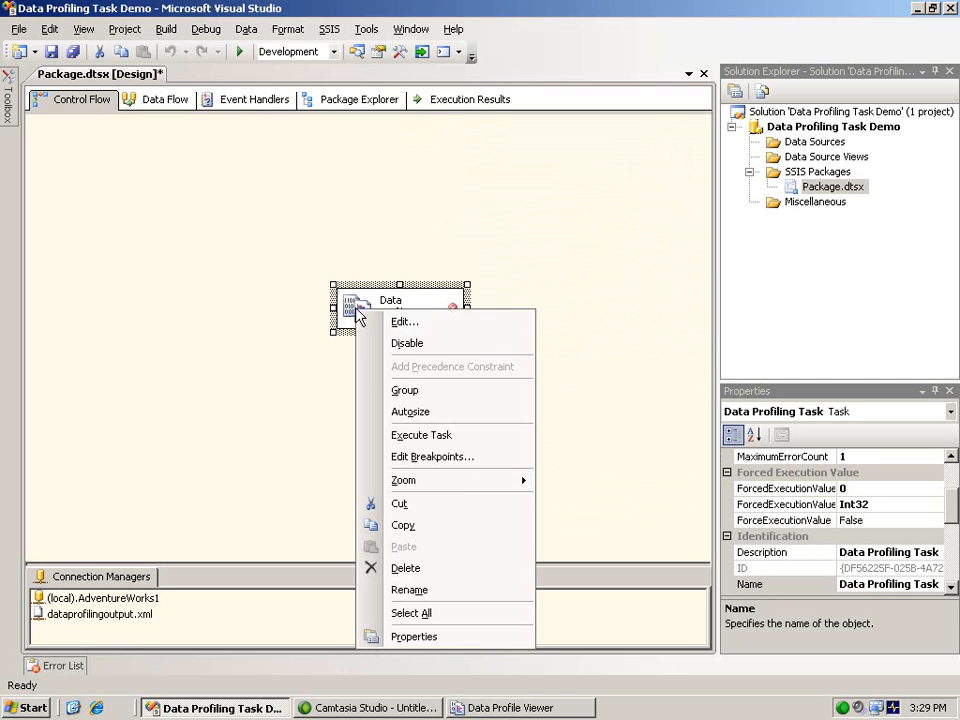
click(414, 322)
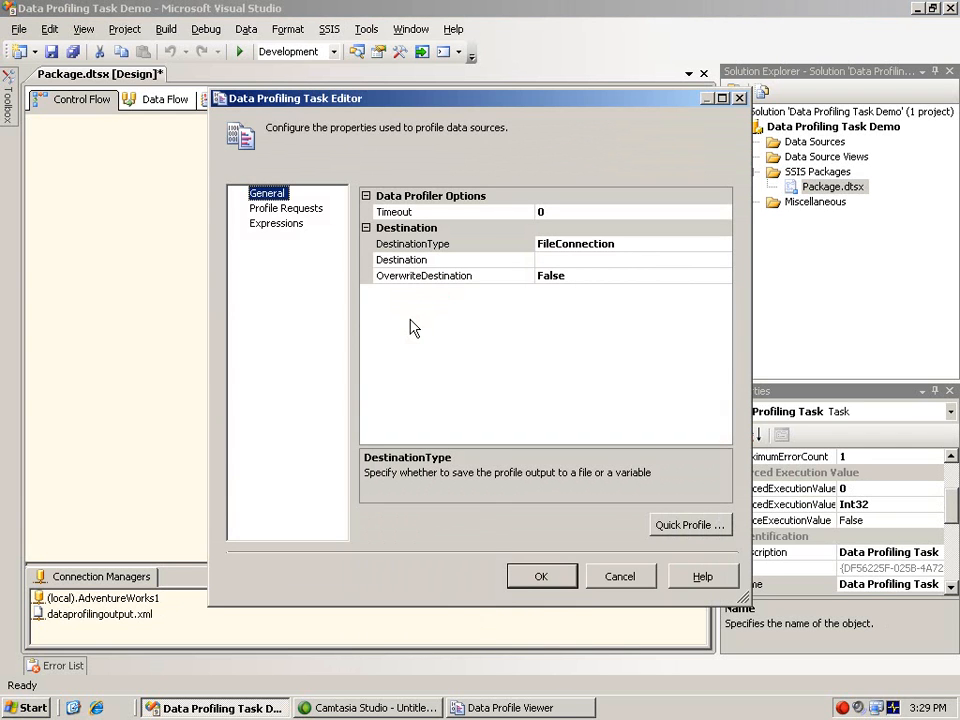
click(667, 259)
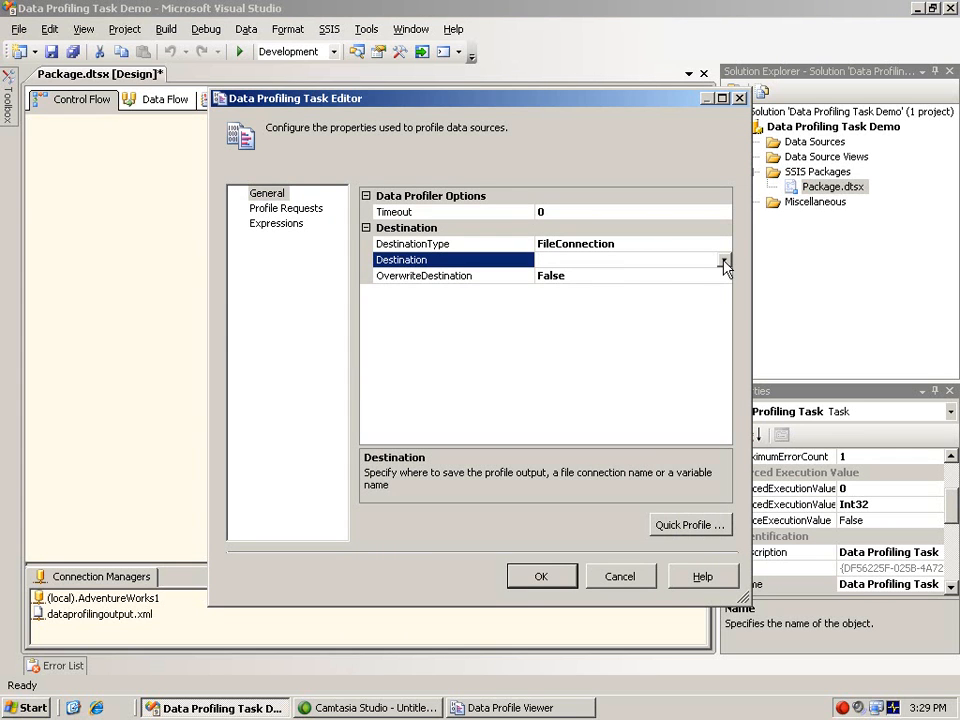
click(723, 259)
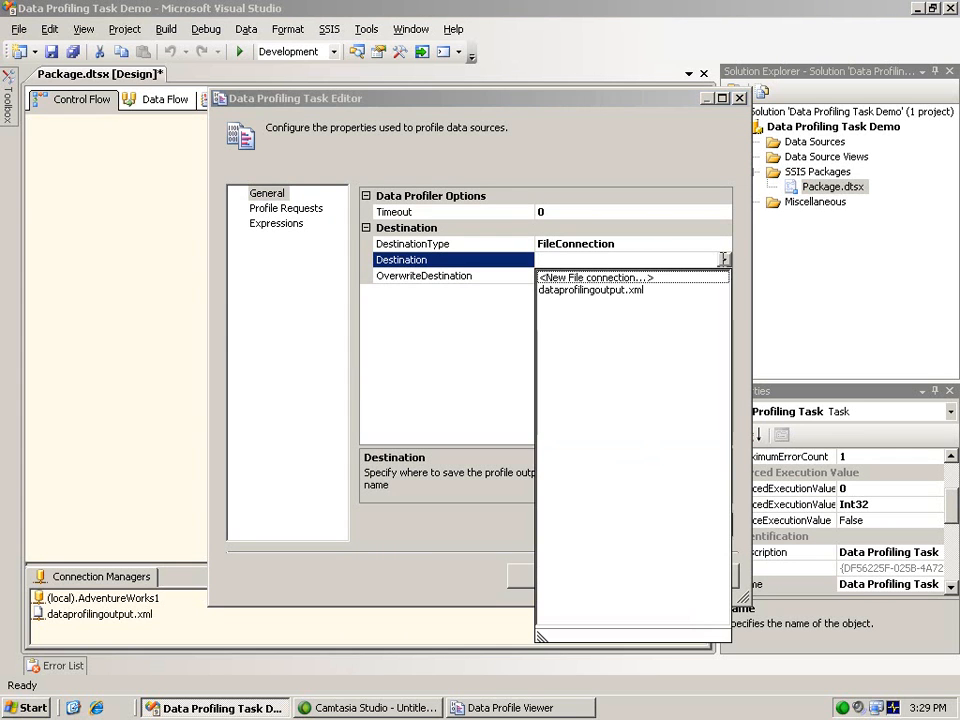
click(641, 291)
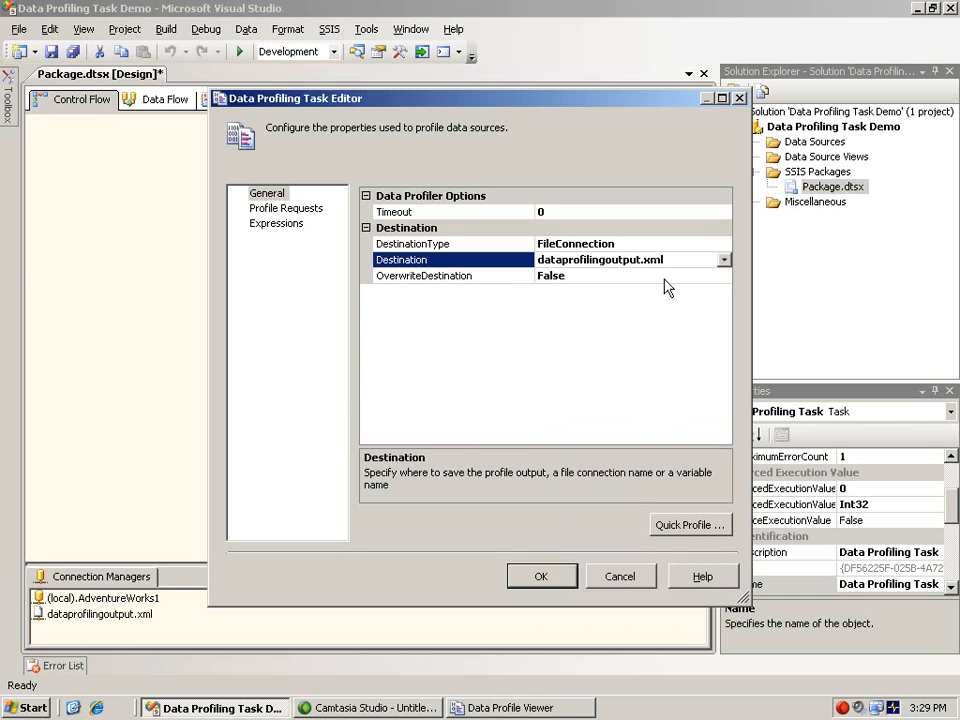
click(708, 276)
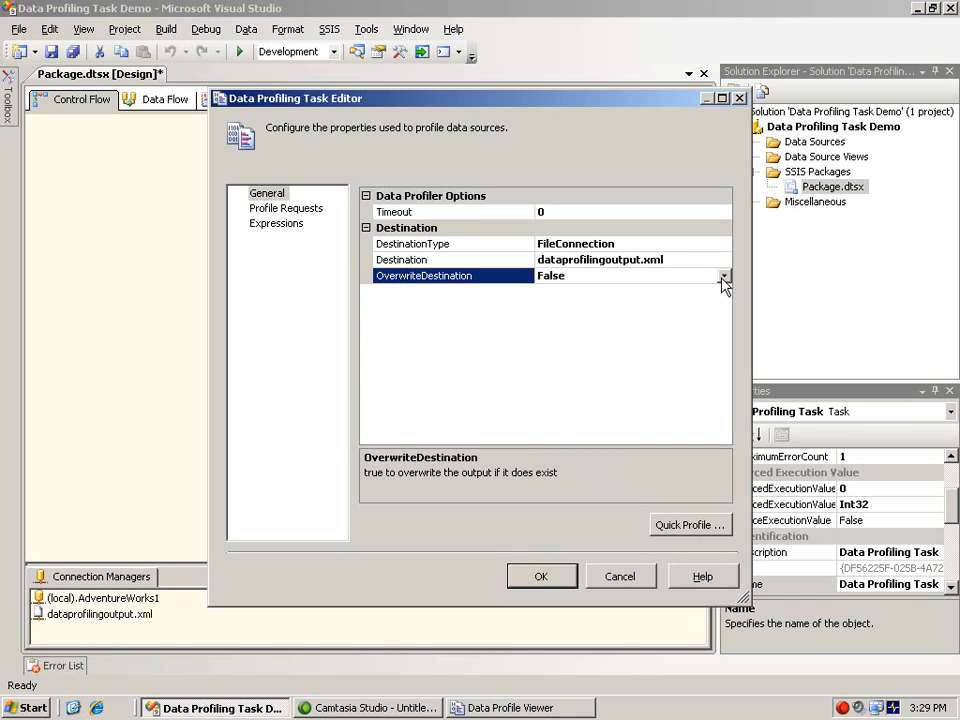
click(724, 277)
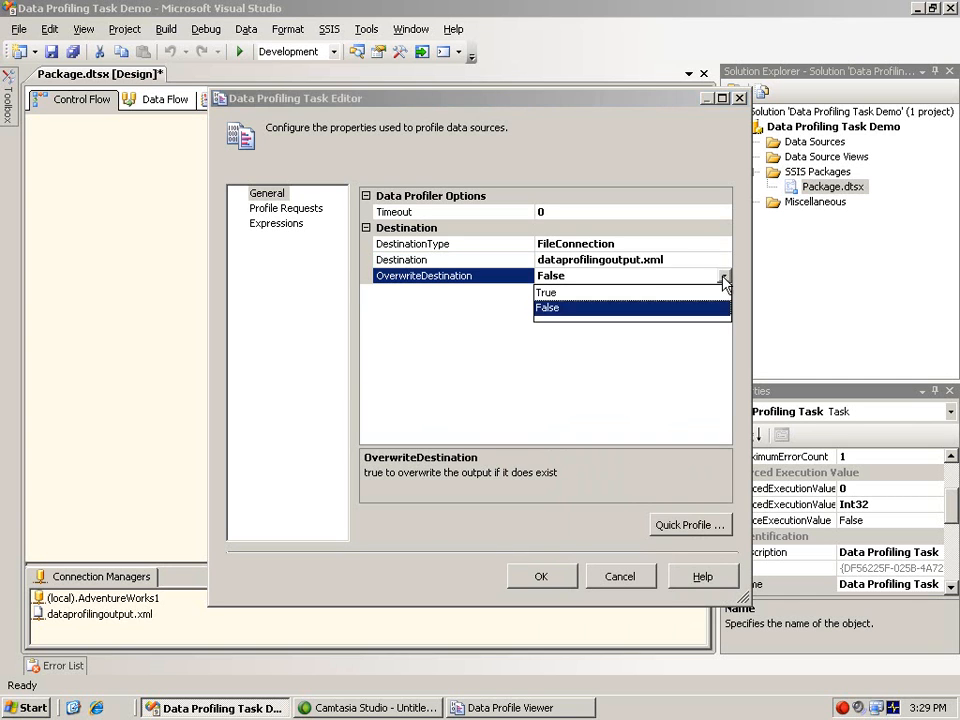
click(626, 292)
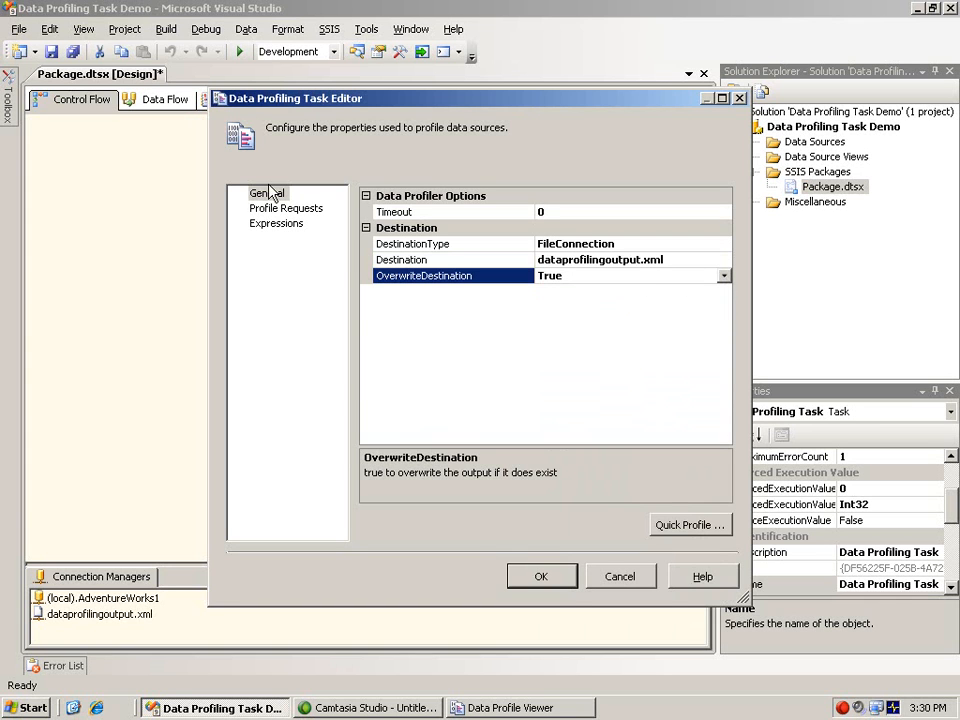
Add a Functional Dependency Profile Request to the task's profile requests.
click(280, 209)
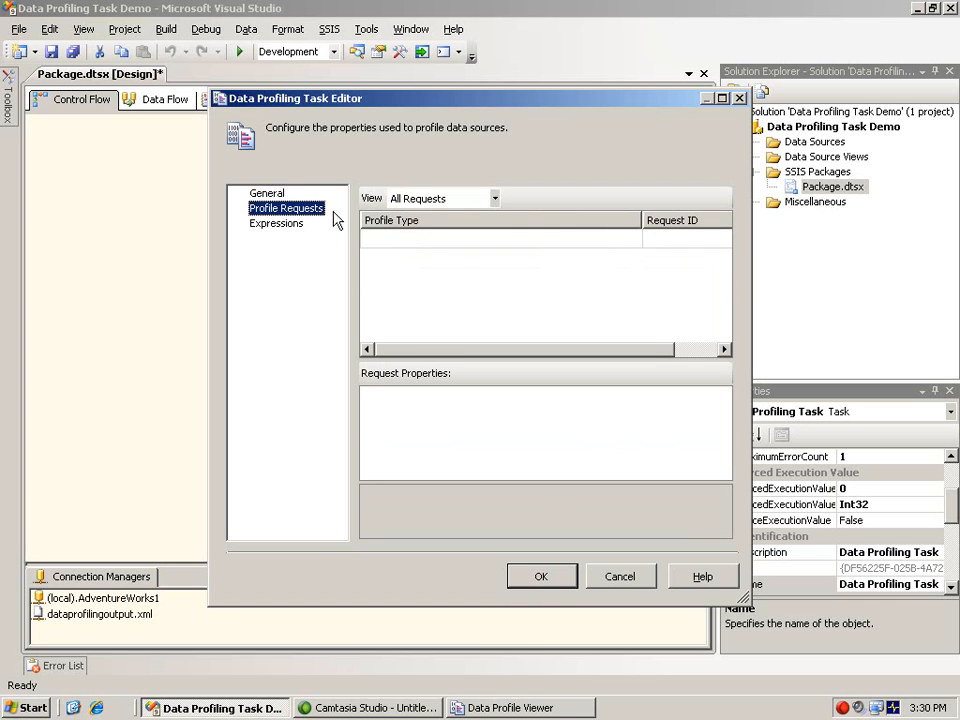
click(444, 240)
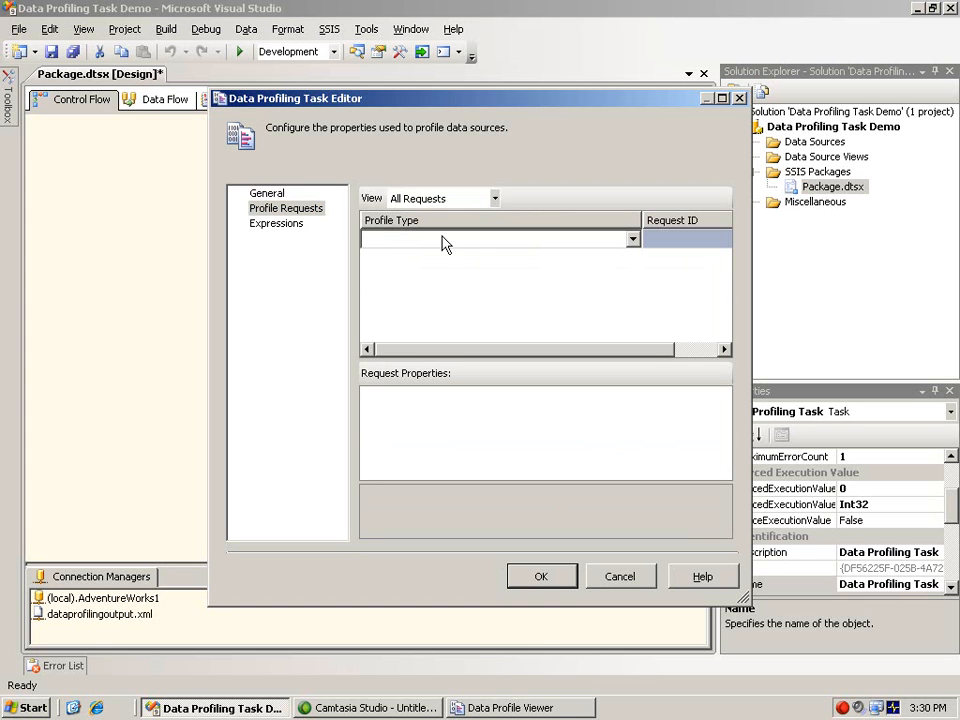
click(632, 241)
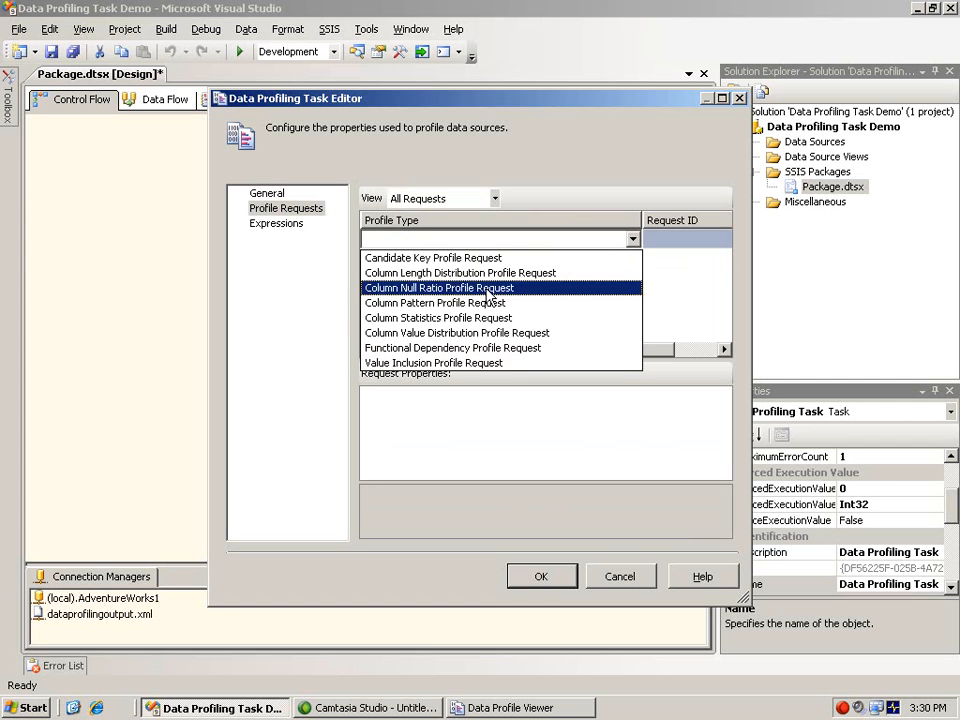
click(465, 348)
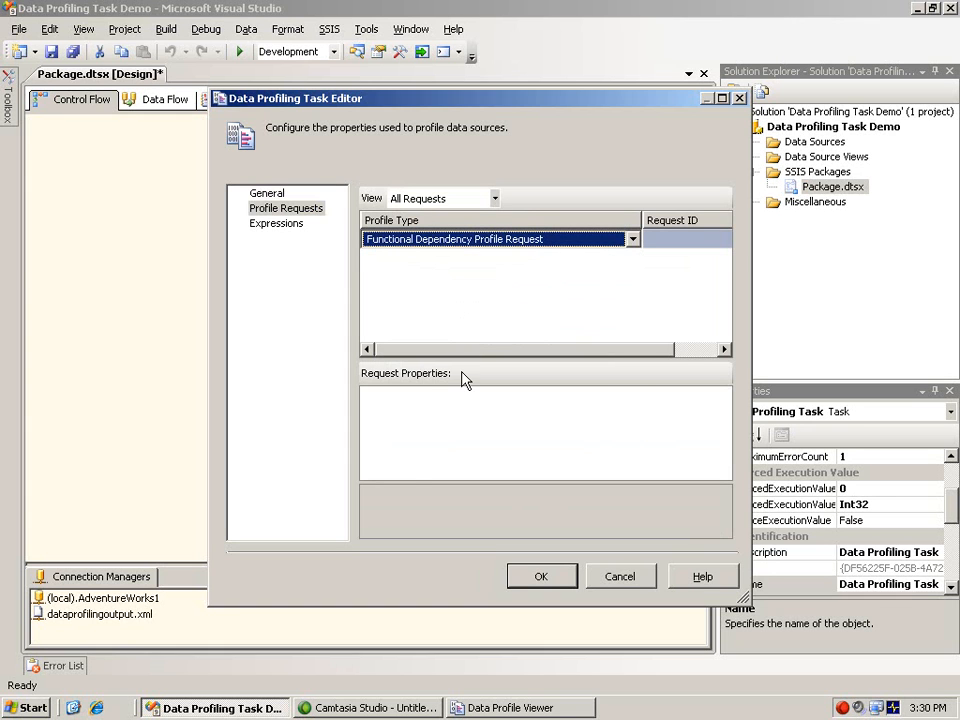
click(659, 248)
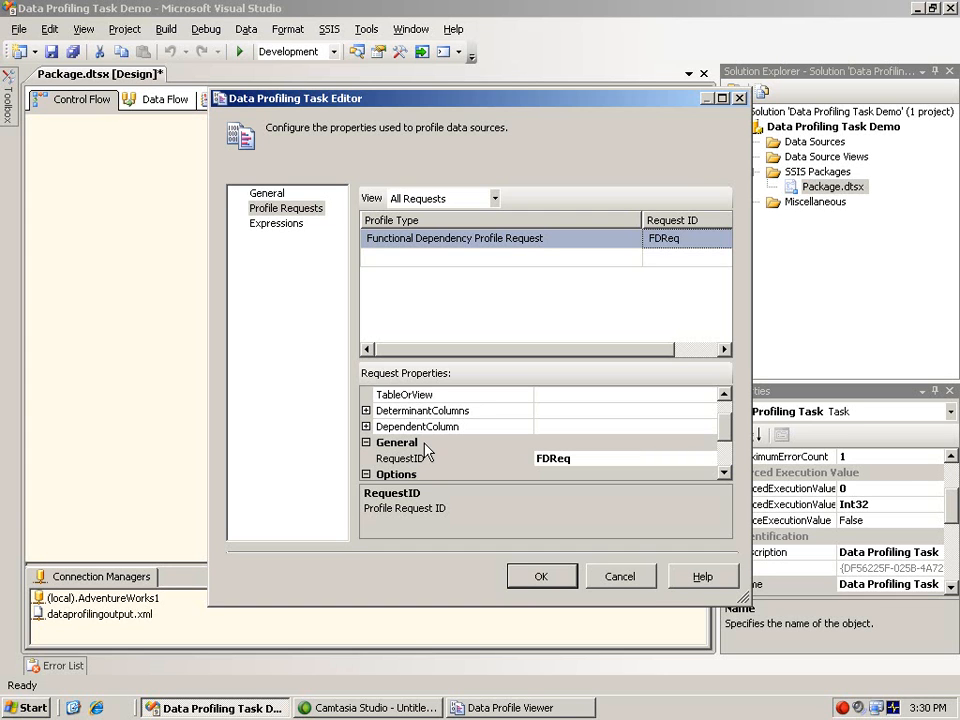
Start a Quick Profile using the (local).AdventureWorks1 connection and the [Person].[Address] table.
click(267, 195)
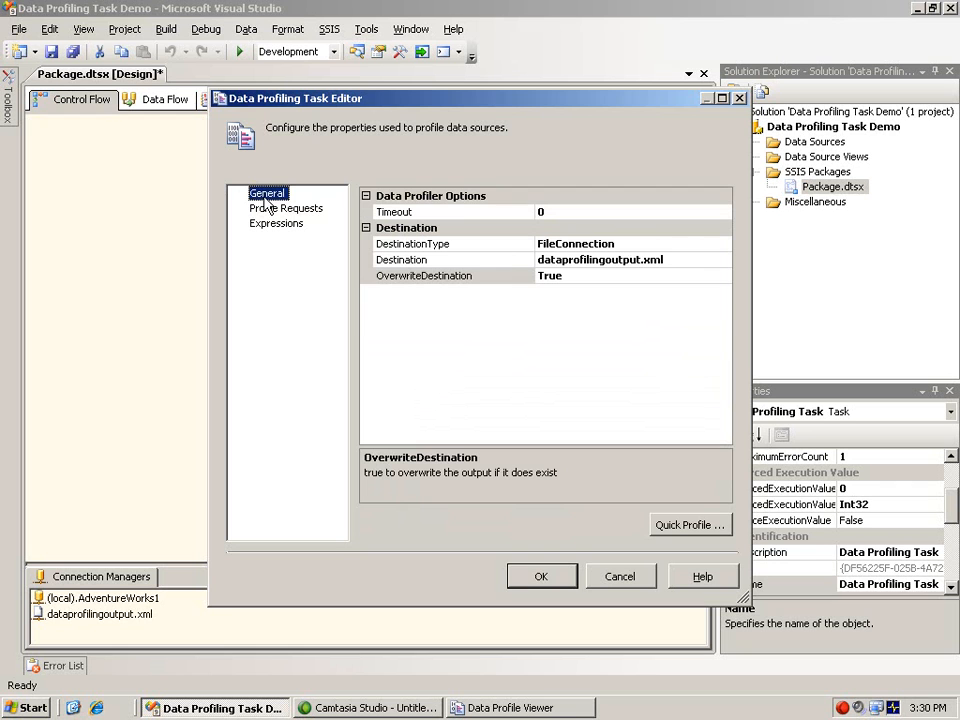
click(690, 524)
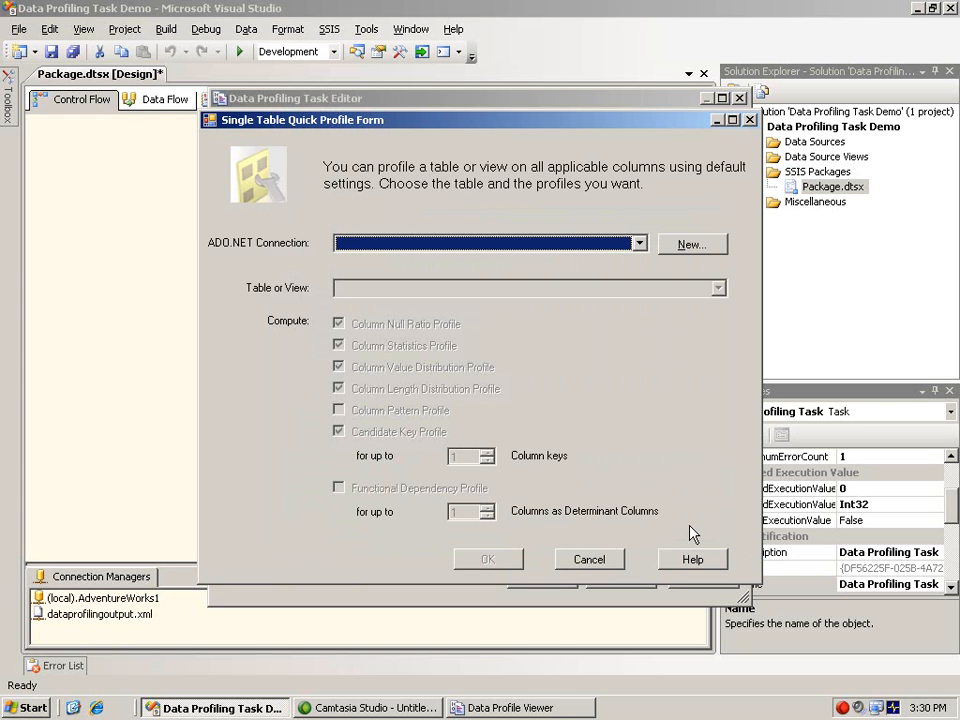
click(639, 243)
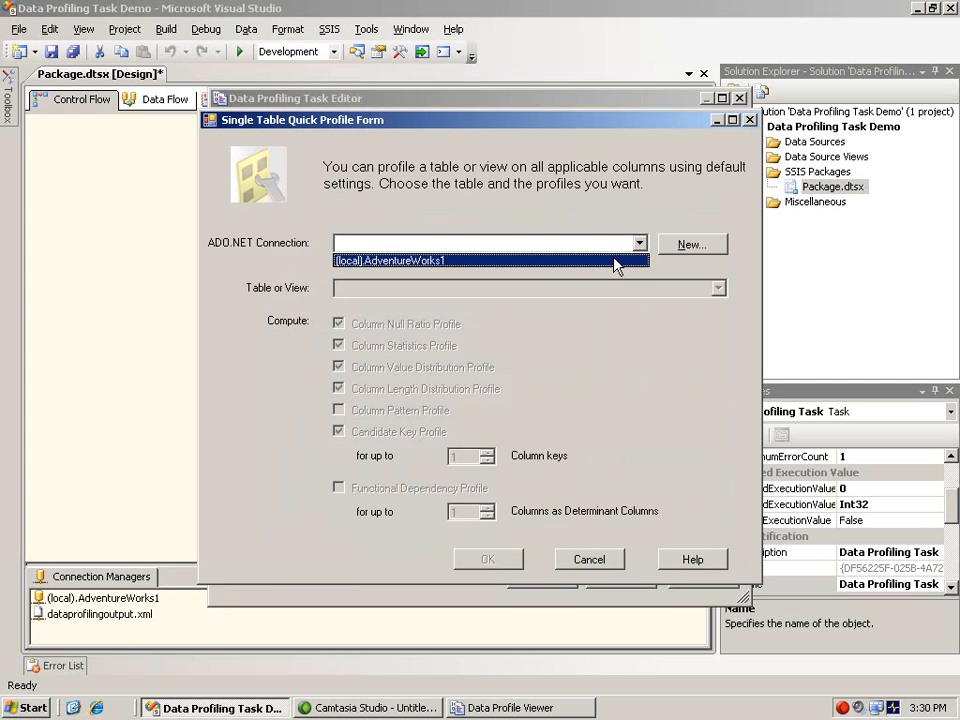
click(615, 261)
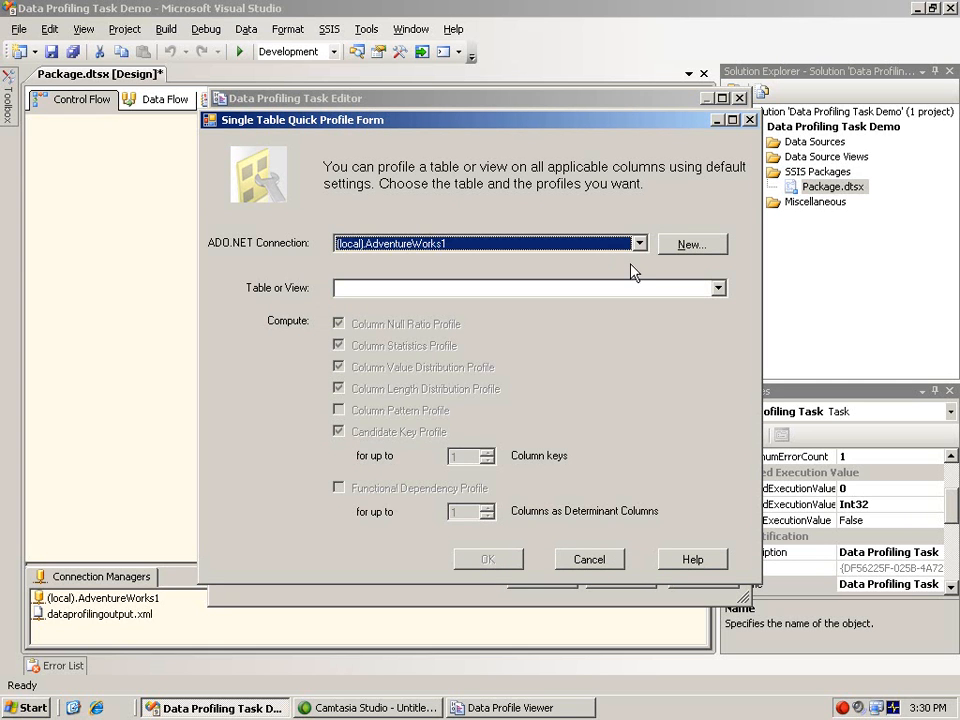
click(718, 288)
mouse_move(720, 322)
mouse_down()
mouse_move(720, 338)
mouse_move(720, 330)
mouse_up()
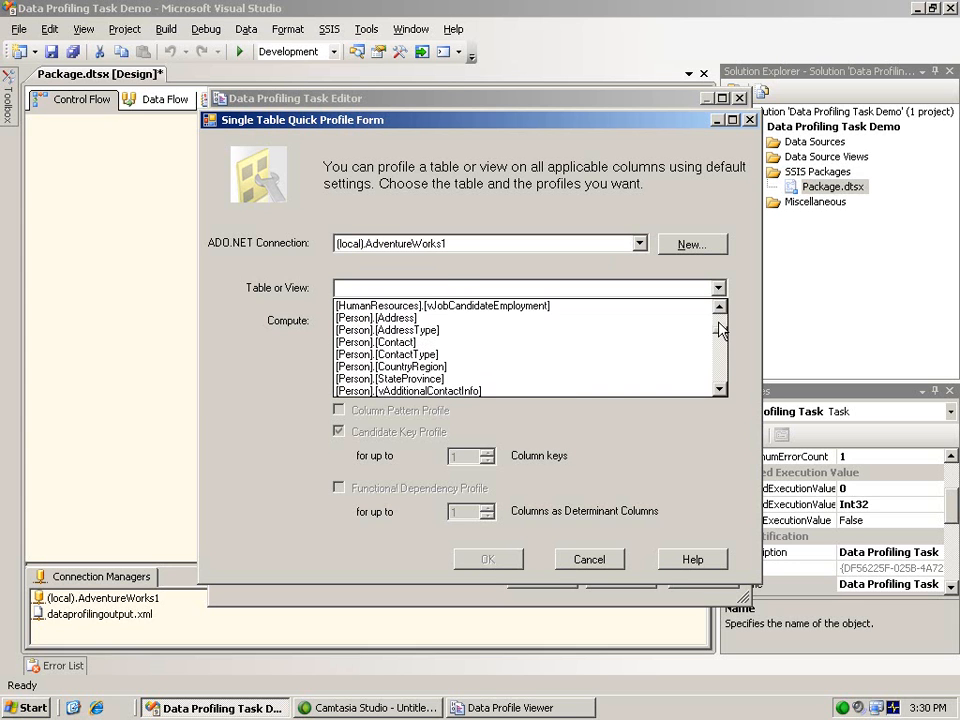
click(360, 318)
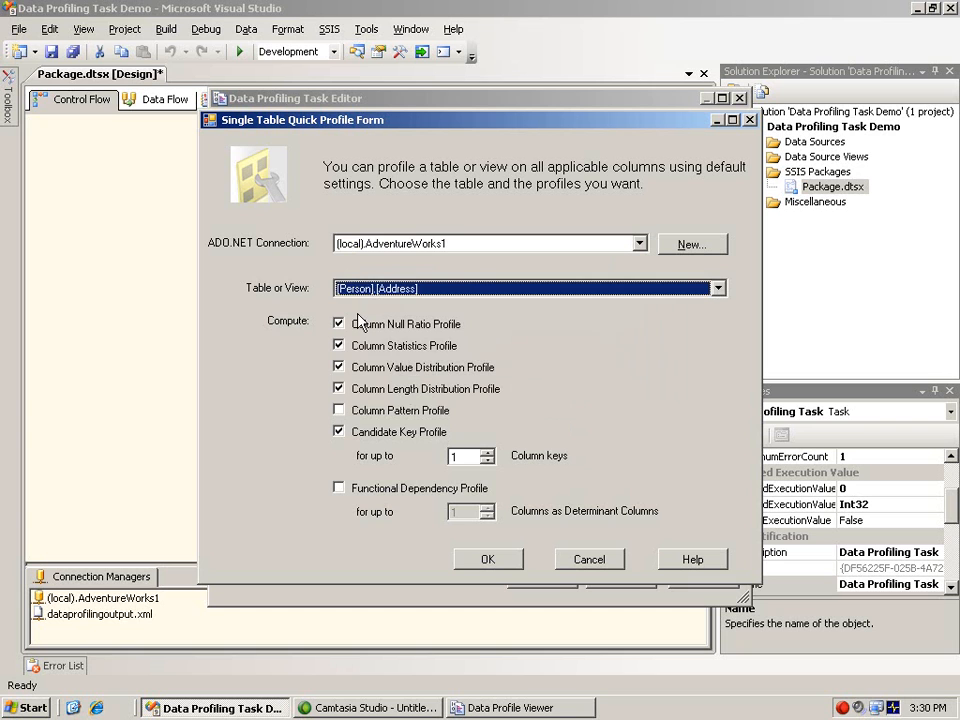
Include the Column Pattern and Functional Dependency profiles in the quick profile, and accept the generated requests and task settings.
click(340, 411)
click(339, 487)
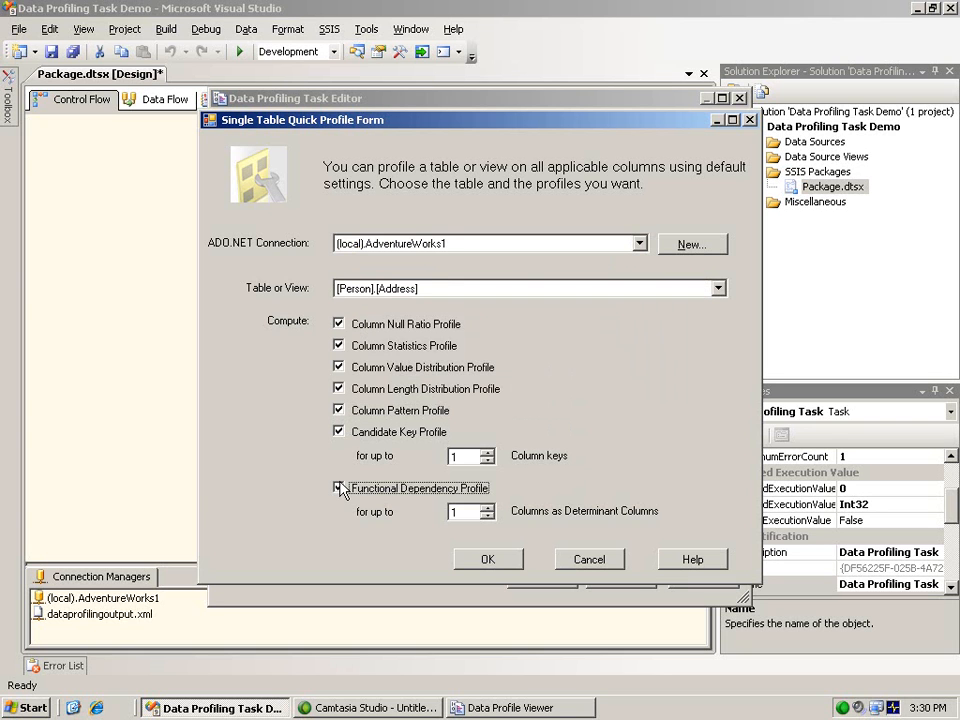
click(489, 561)
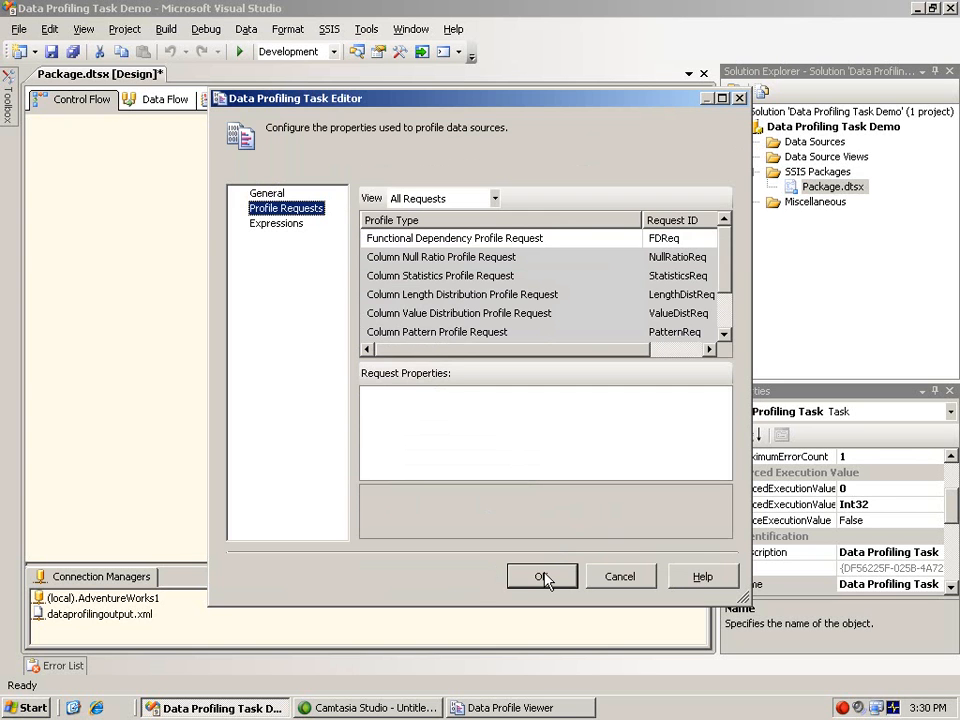
click(543, 577)
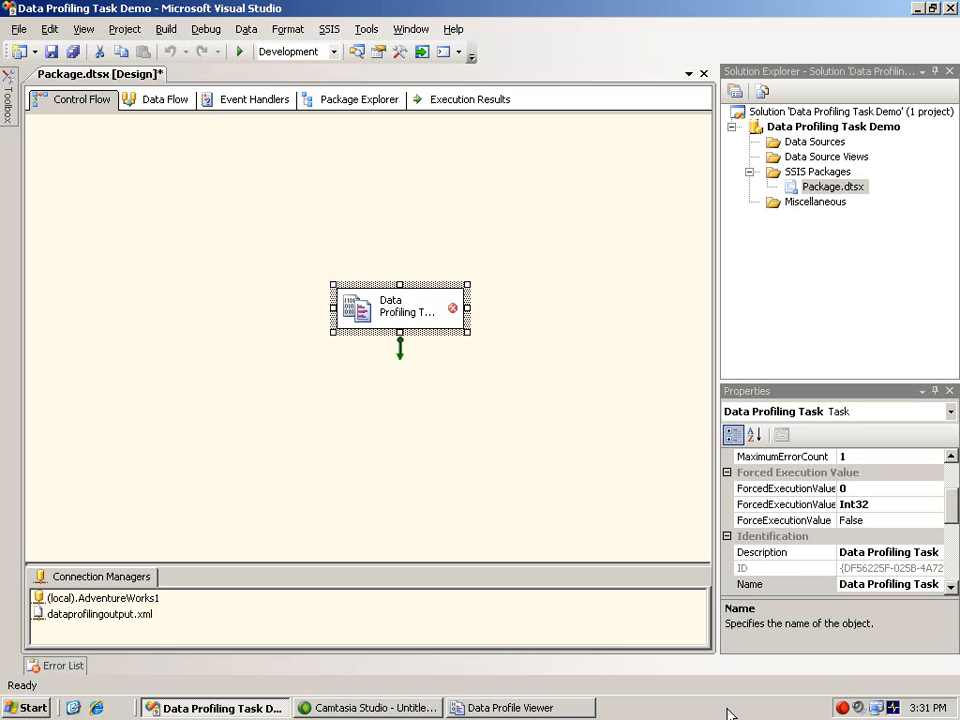
Switch to the Data Profile Viewer and open dataprofilingoutput.xml from My Documents.
click(578, 710)
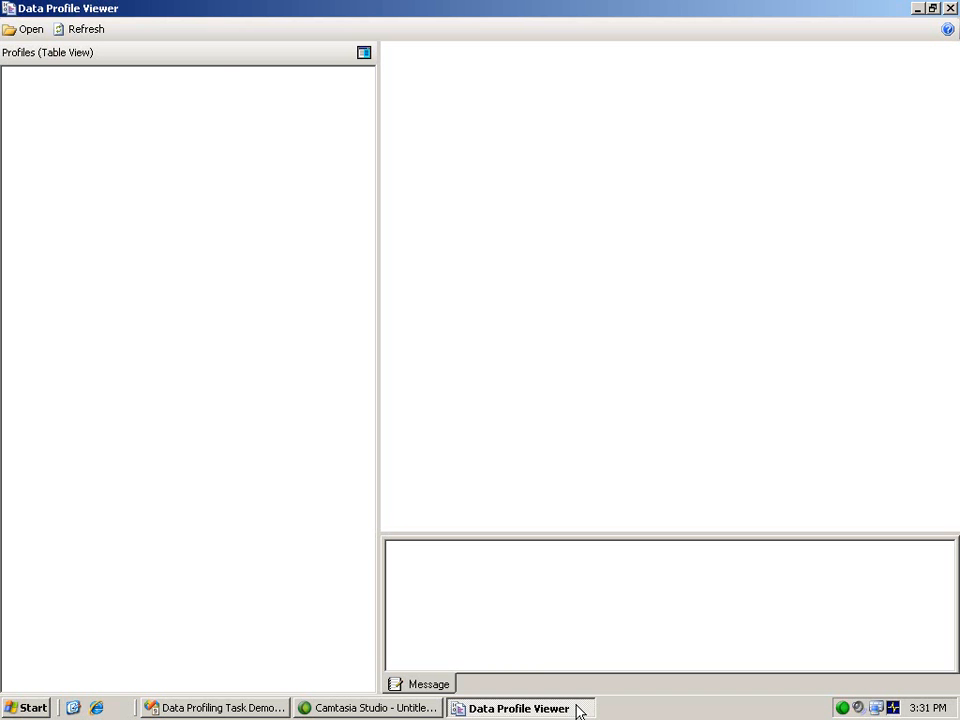
click(27, 30)
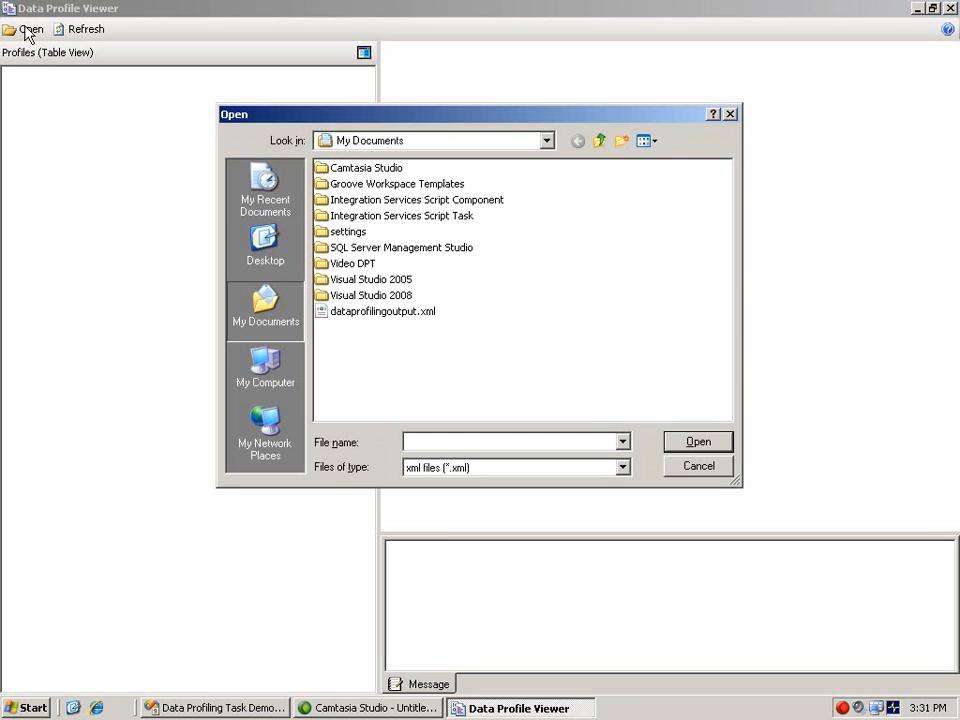
click(338, 314)
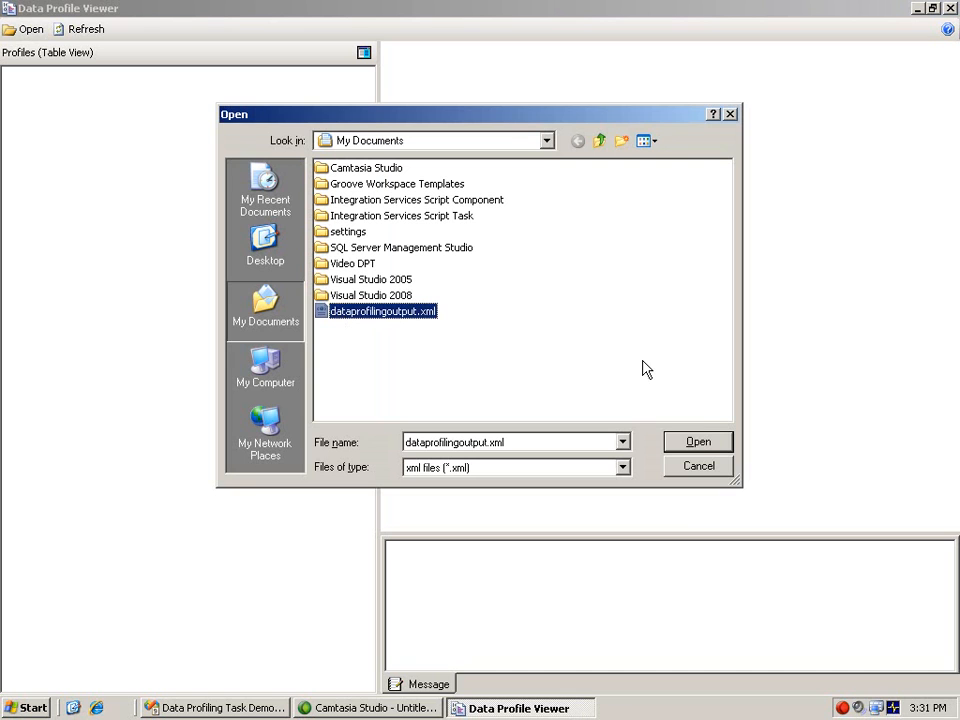
click(696, 441)
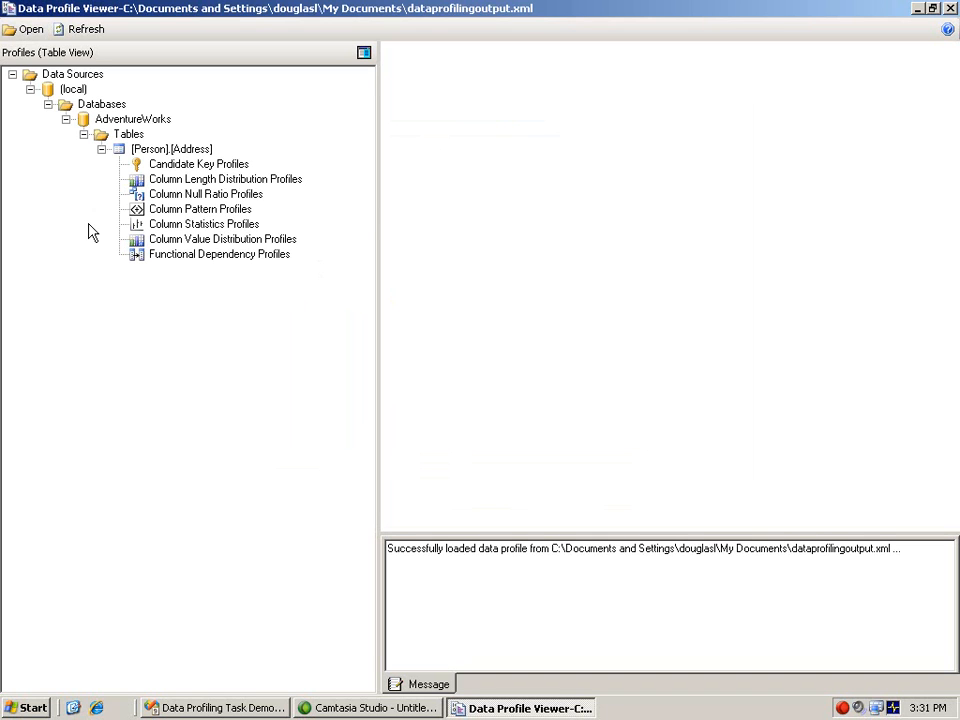
Display the Column Value Distribution profile of the City column in [Person].[Address].
click(206, 240)
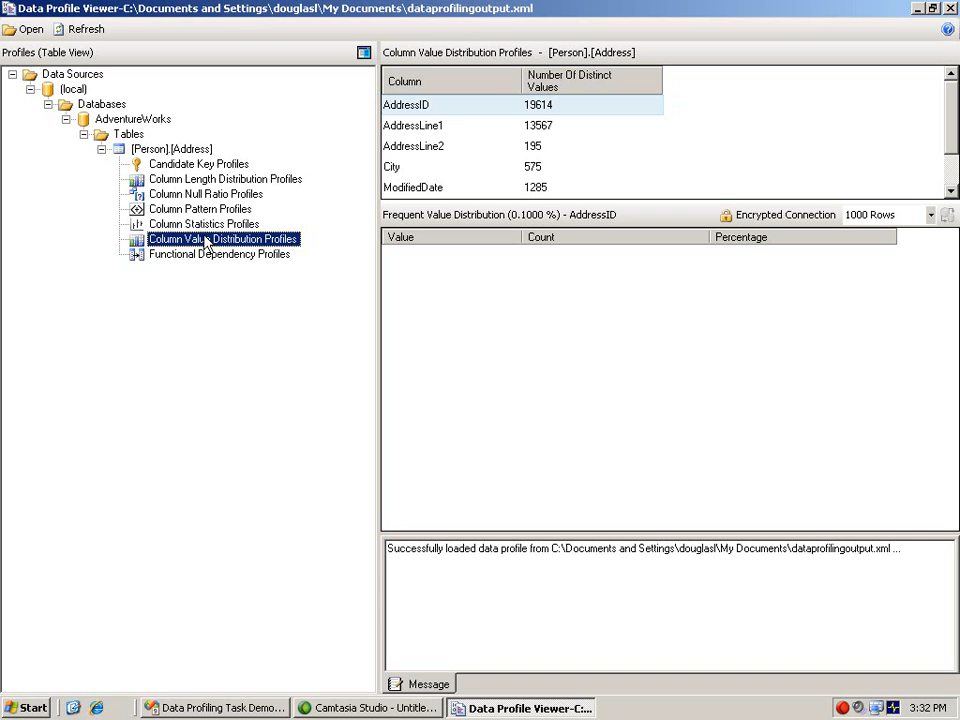
click(404, 170)
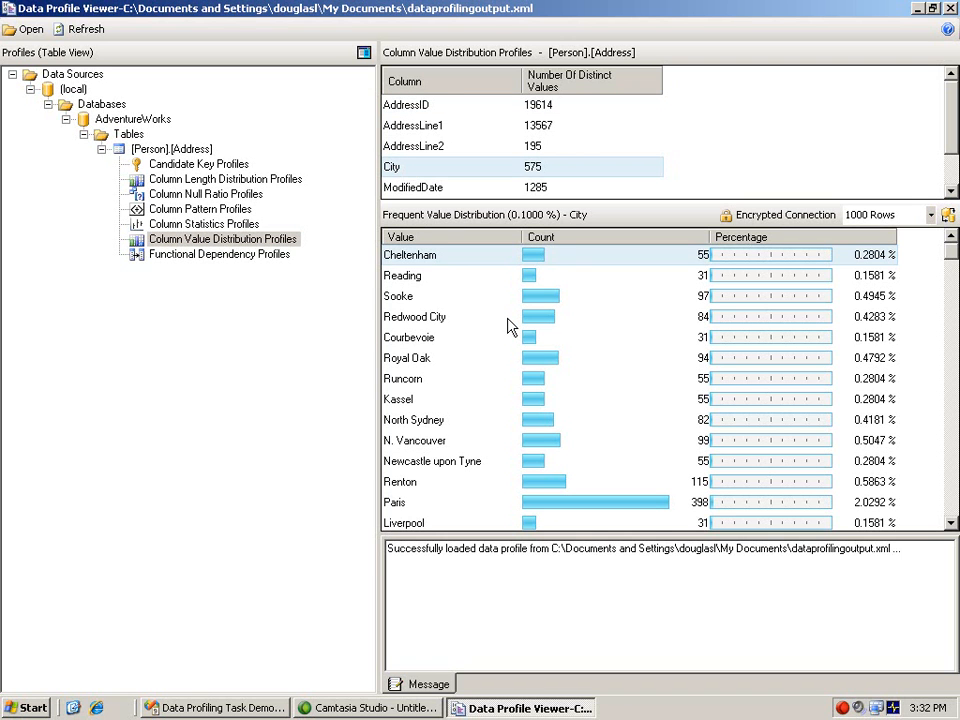
Sort the City value distribution by descending count and drill down into the rows for Burien.
click(634, 238)
click(636, 241)
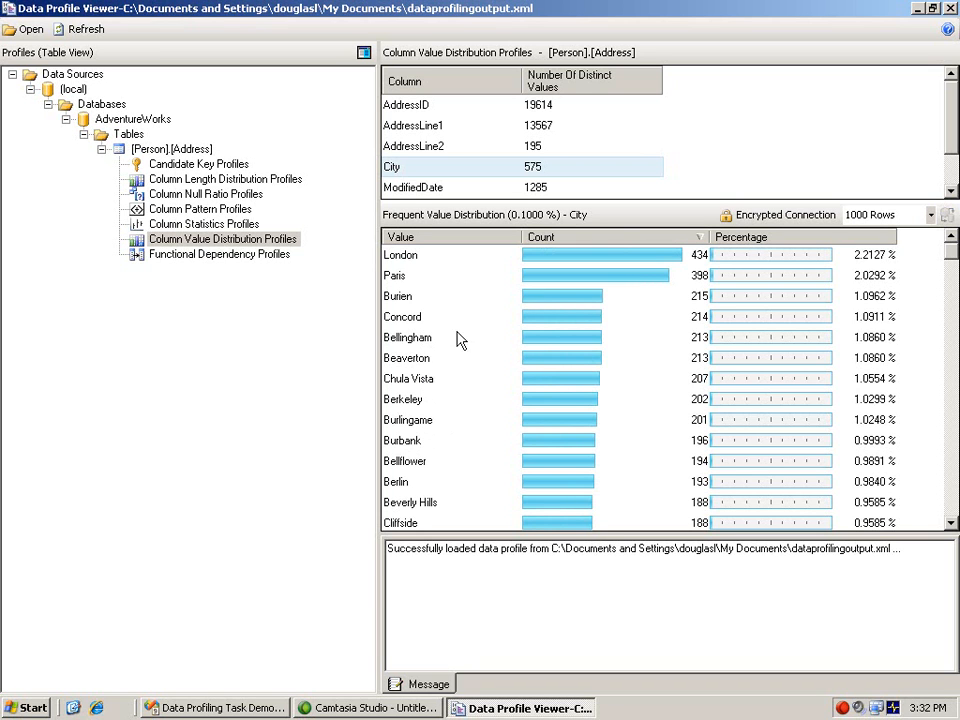
click(412, 300)
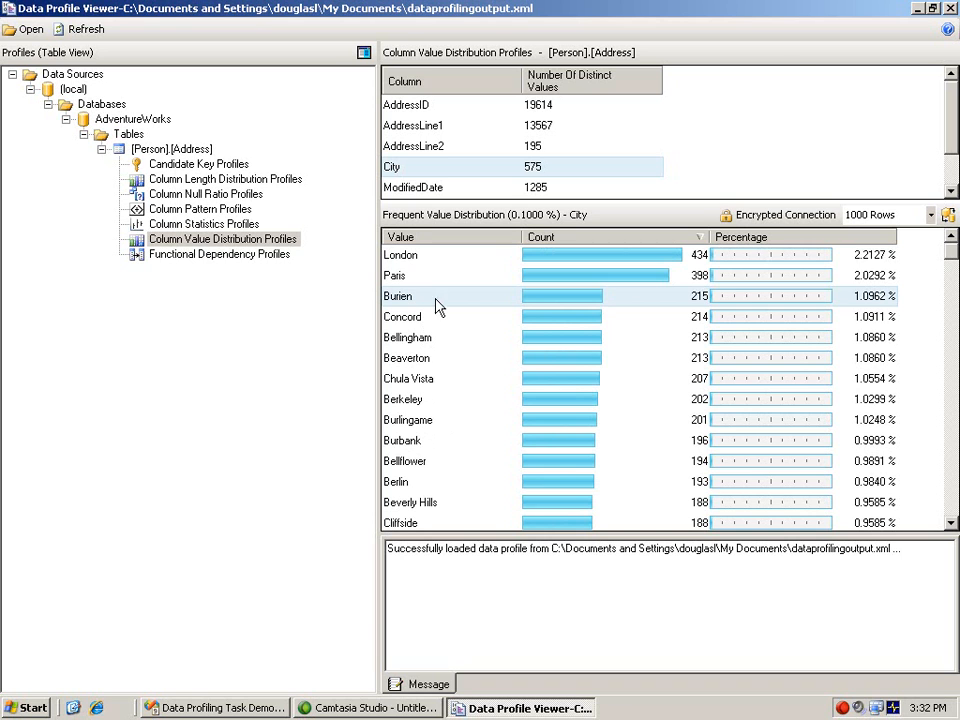
click(947, 216)
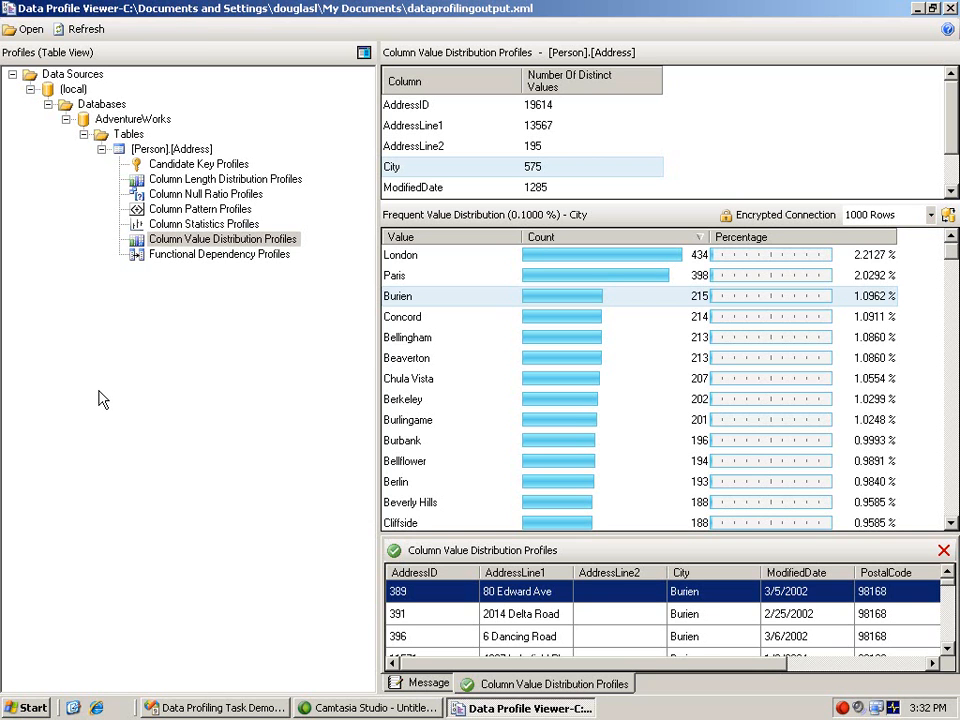
Review the Column Null Ratio profiles, and display the Column Length Distribution profile of AddressLine2.
click(225, 196)
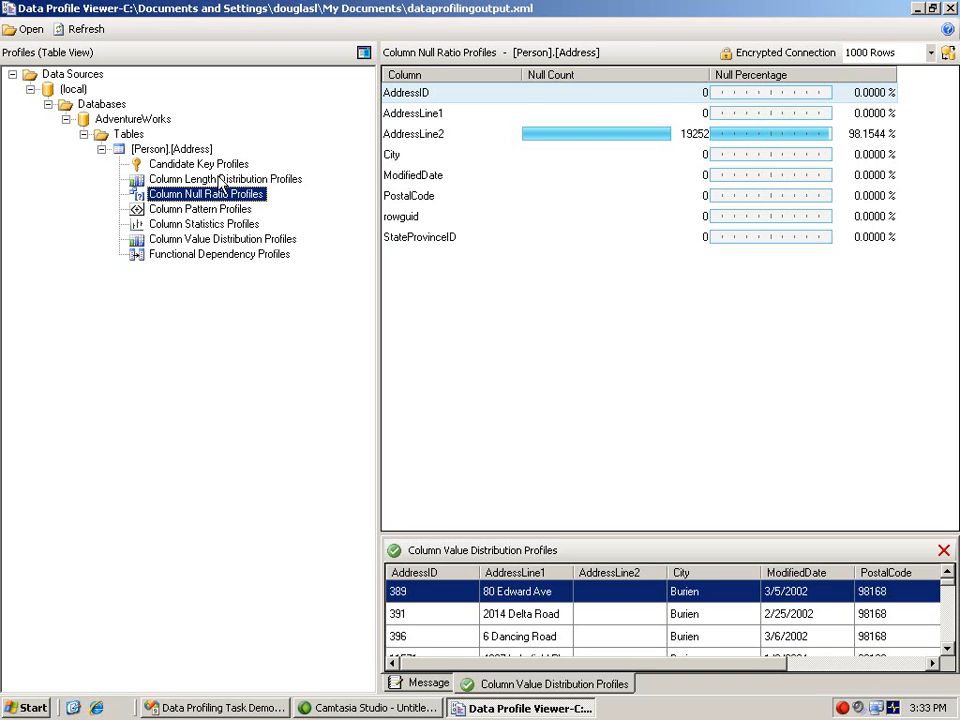
click(220, 181)
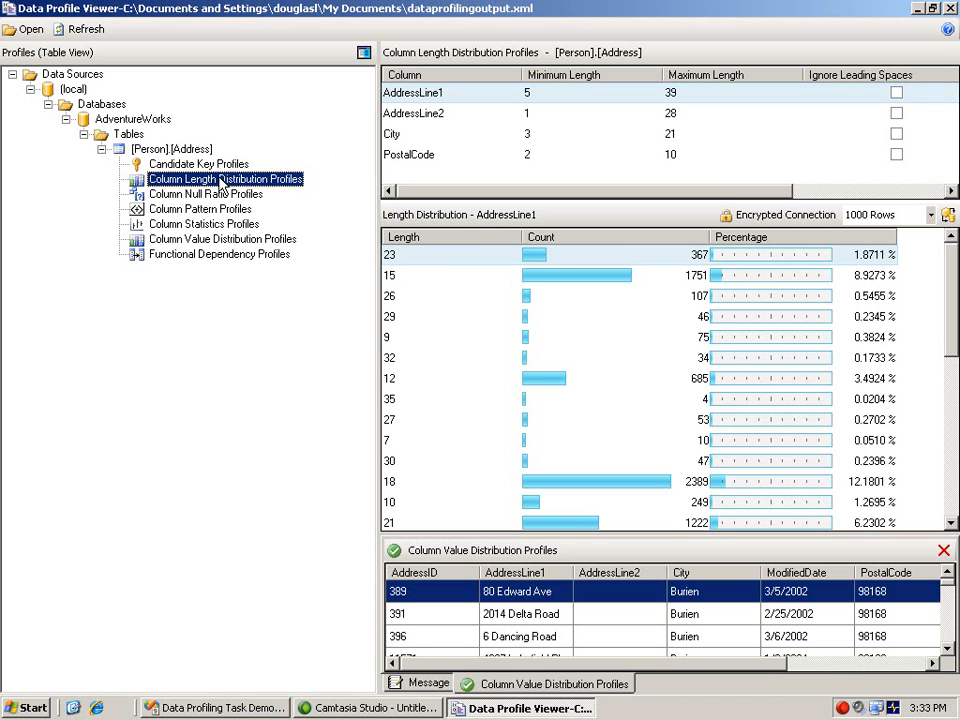
click(414, 120)
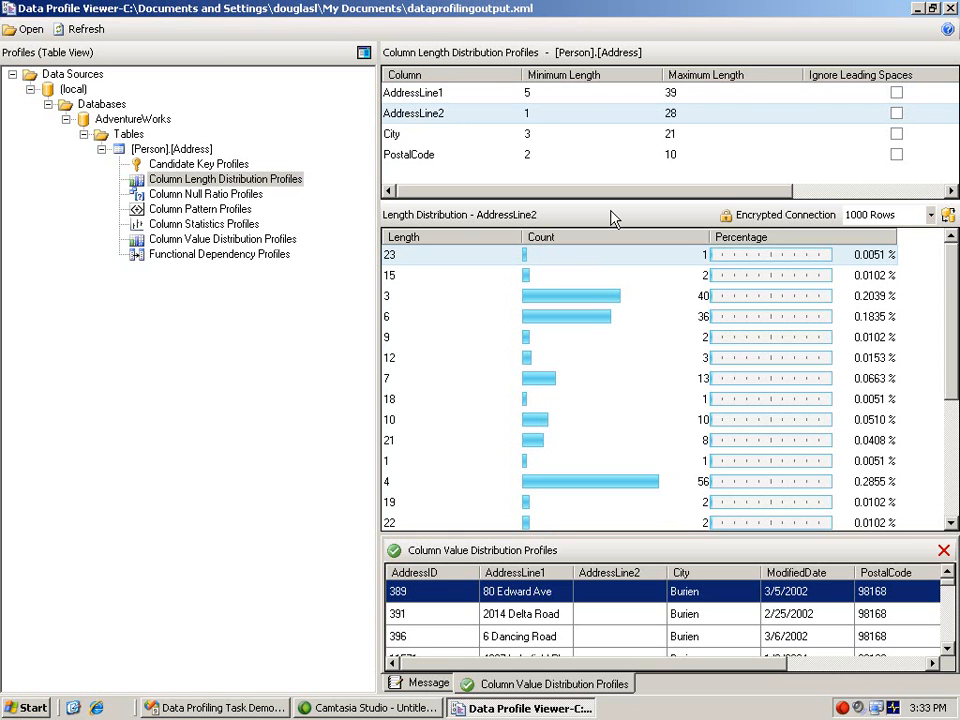
Sort the AddressLine2 length distribution by descending count and drill down into the rows with length 5.
click(587, 238)
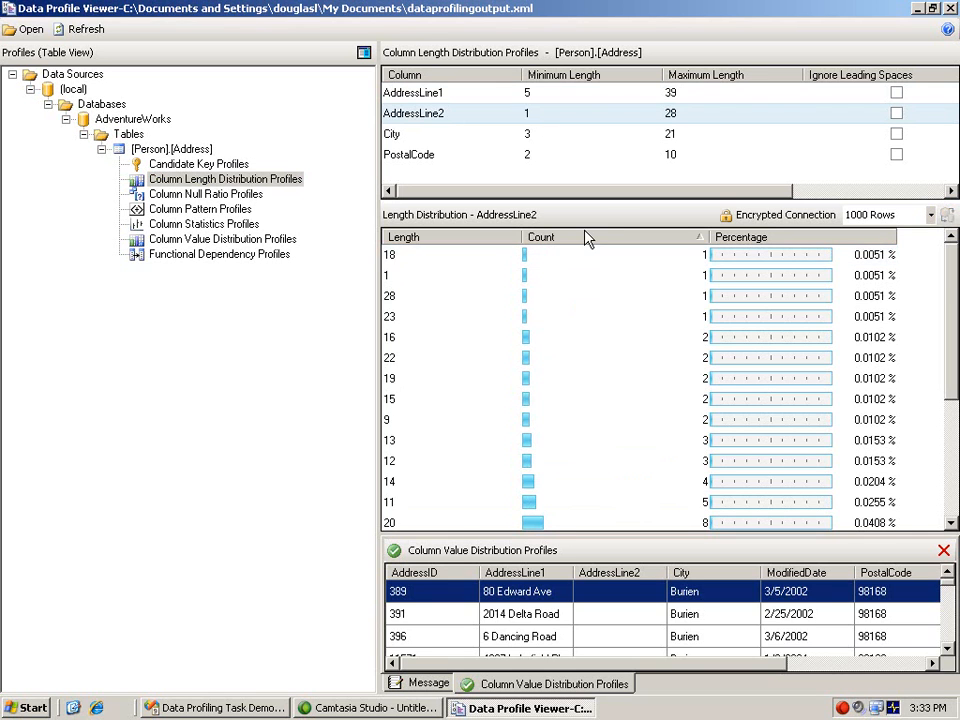
click(587, 238)
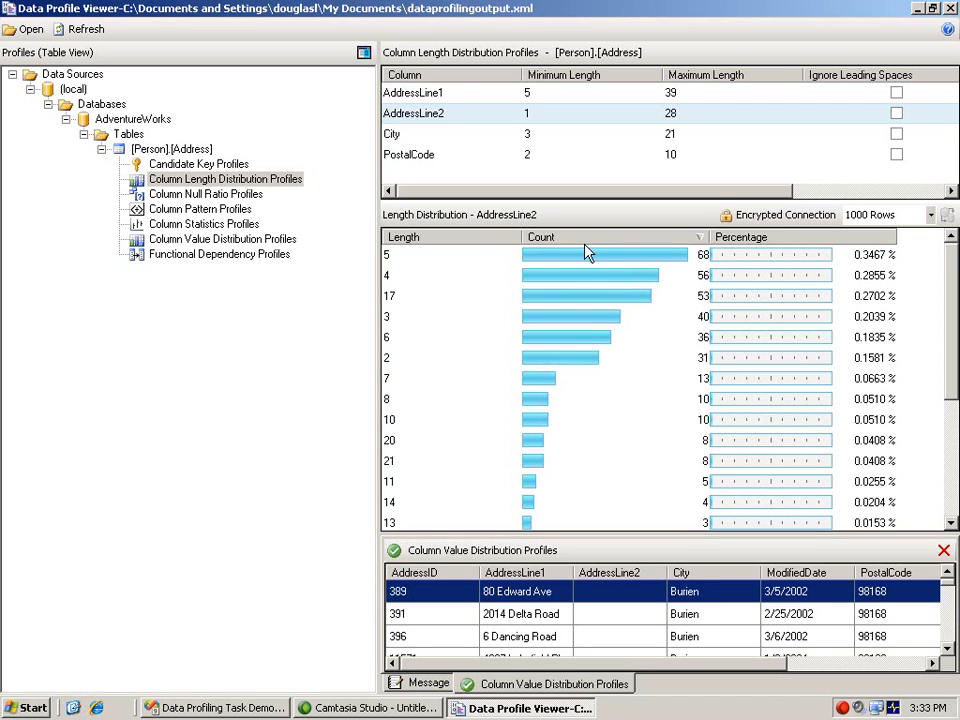
click(587, 261)
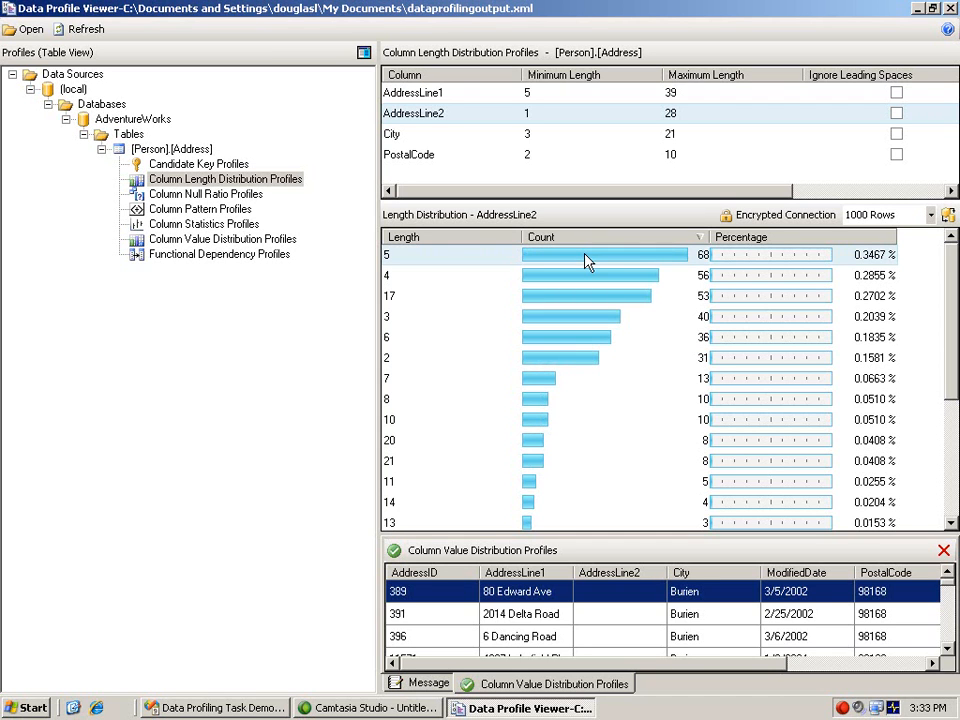
click(947, 216)
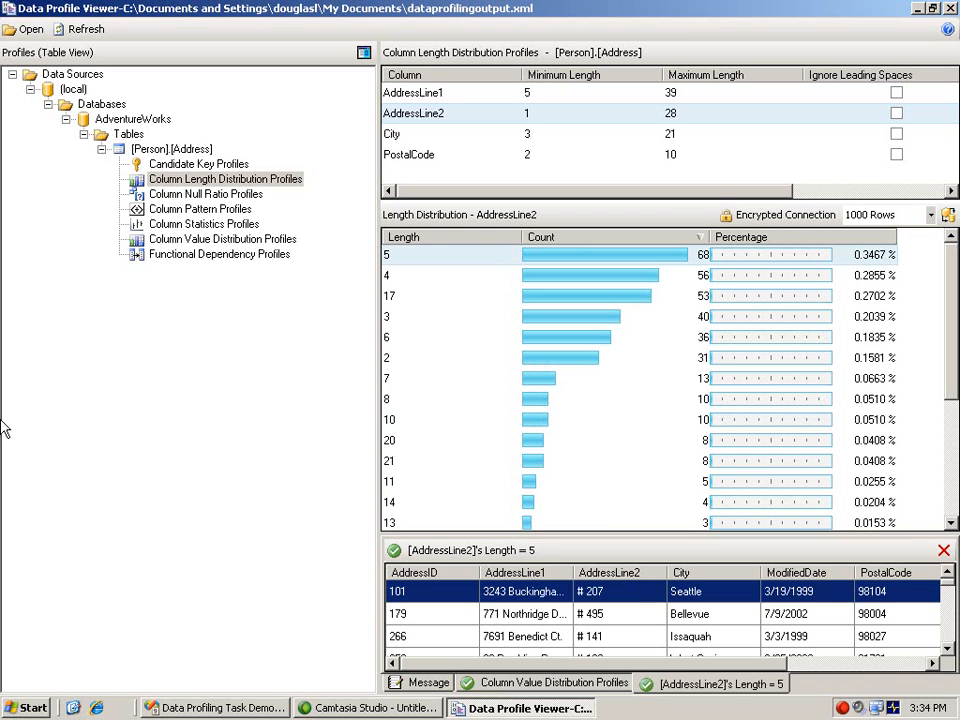
Return to the Column Value Distribution profile of City and sort its values by ascending count.
click(248, 244)
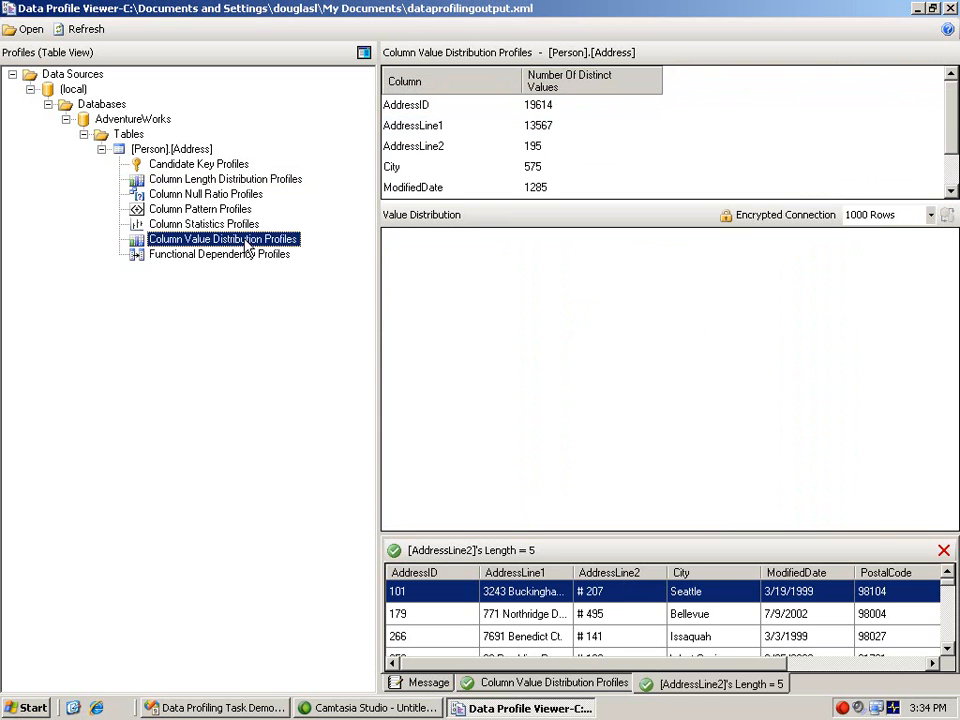
click(434, 172)
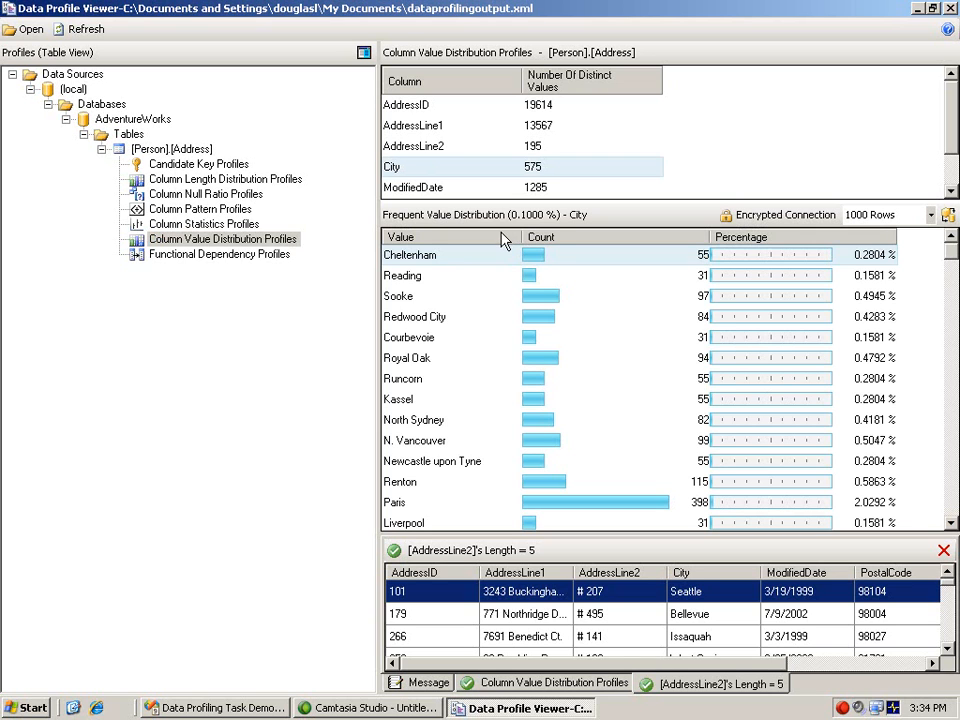
click(561, 243)
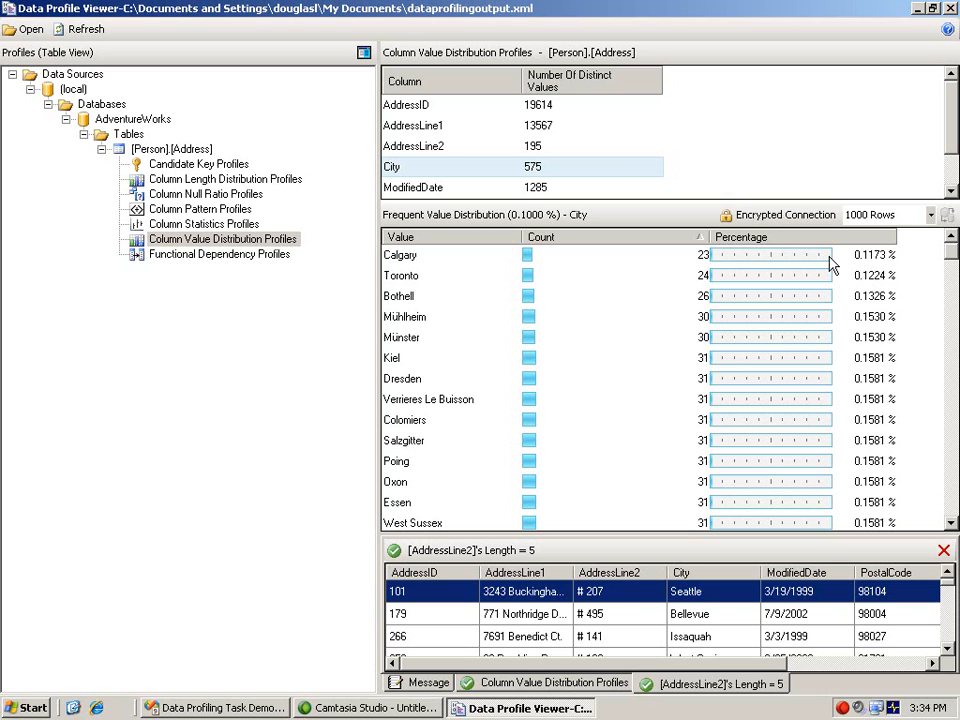
Examine the Column Statistics profile of ModifiedDate and the Column Pattern profile of City.
click(252, 227)
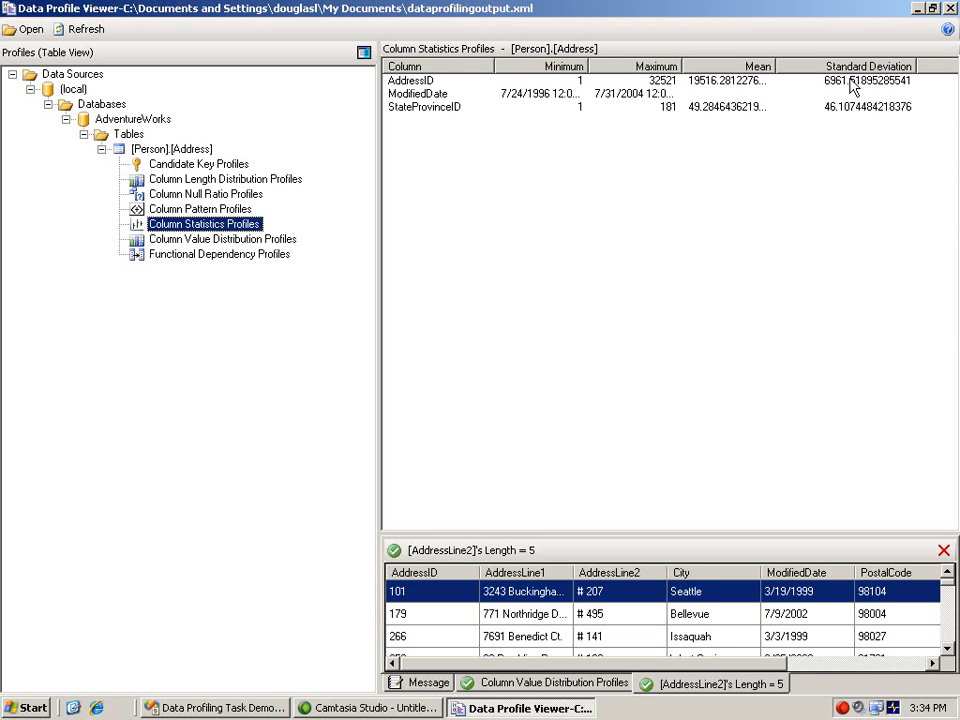
click(414, 101)
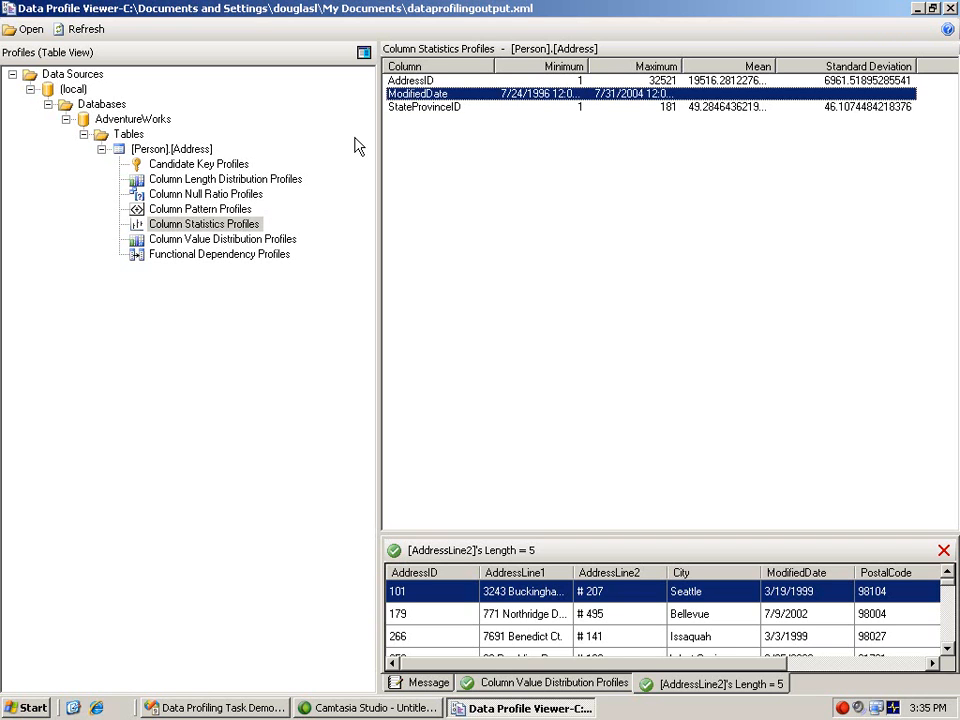
click(208, 210)
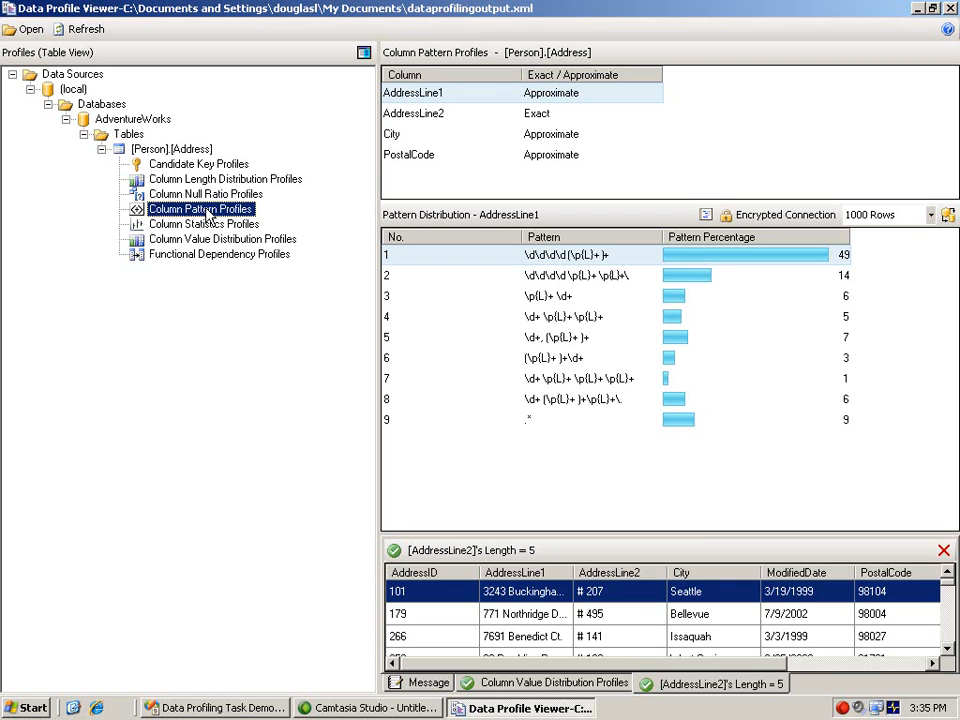
click(392, 137)
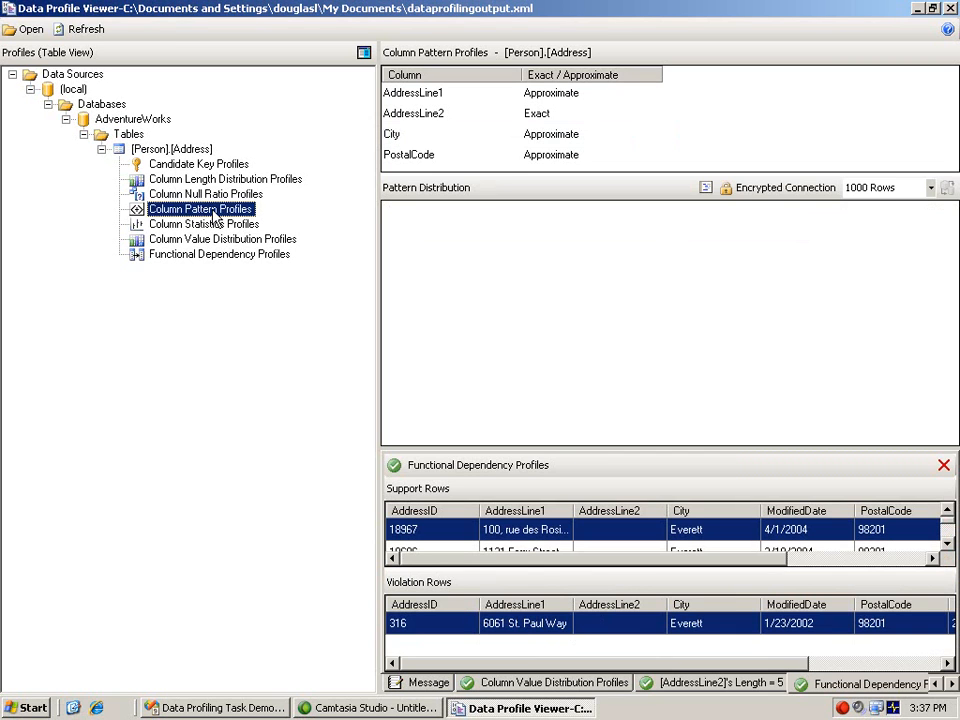
Review the Candidate Key profiles, and display the Functional Dependency violations for PostalCode determining StateProvinceID.
click(200, 164)
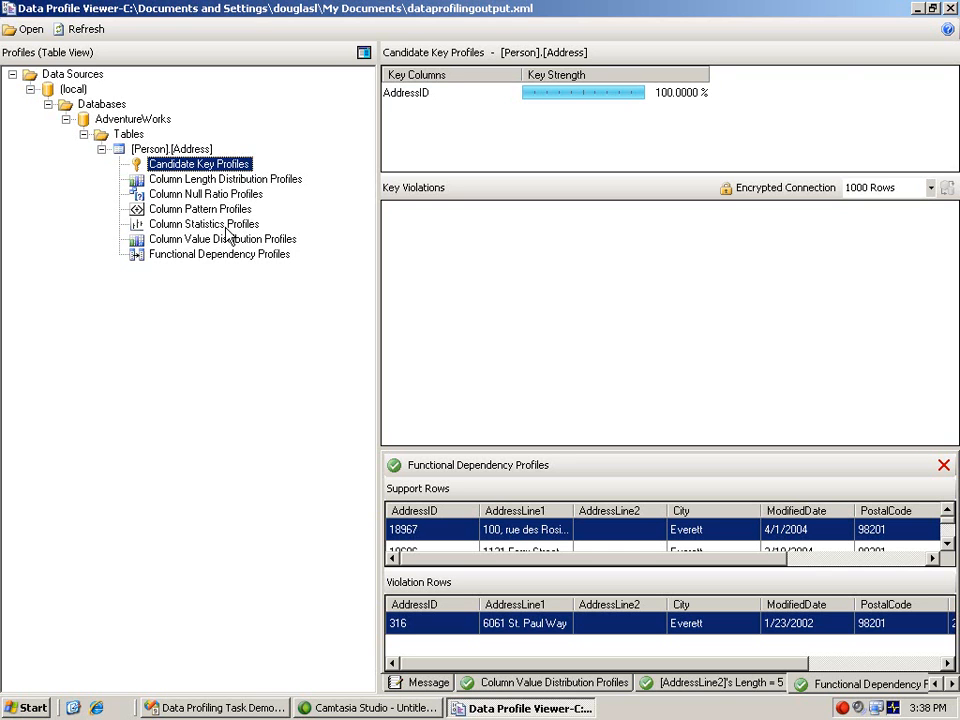
click(182, 256)
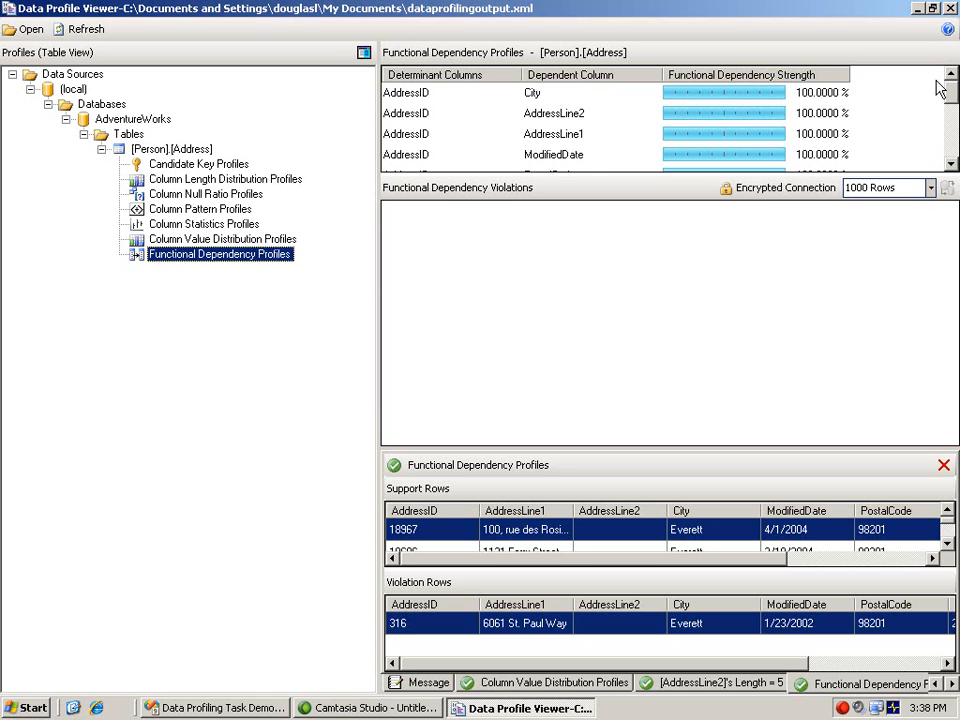
drag(949, 88, 949, 148)
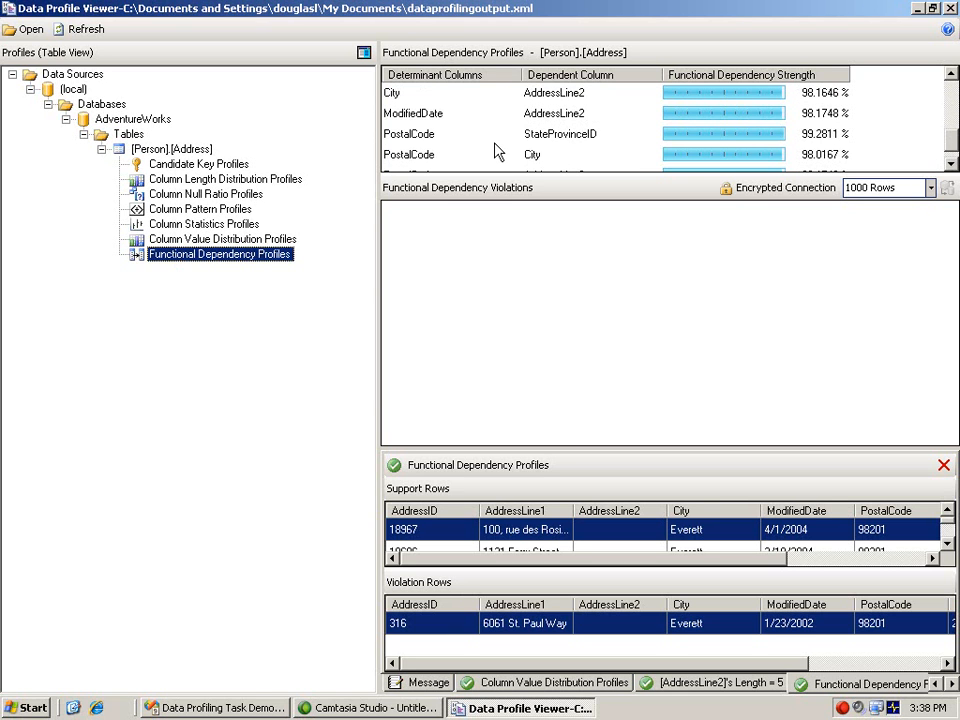
click(458, 144)
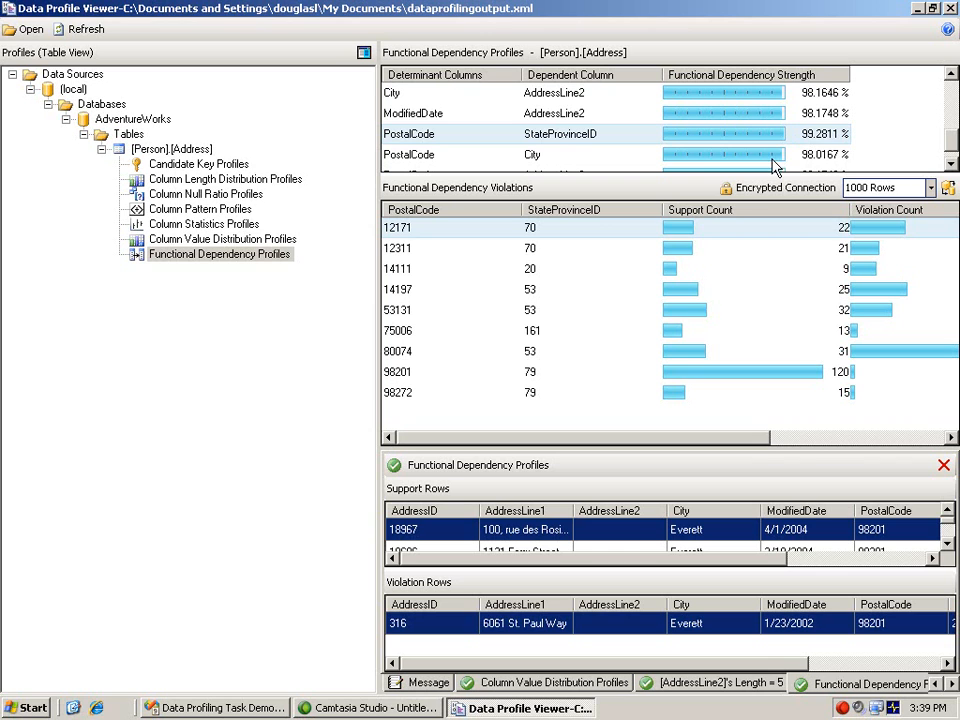
Drill down into the violation for postal code 98201 and compare StateProvinceID in its support and violation rows.
click(413, 372)
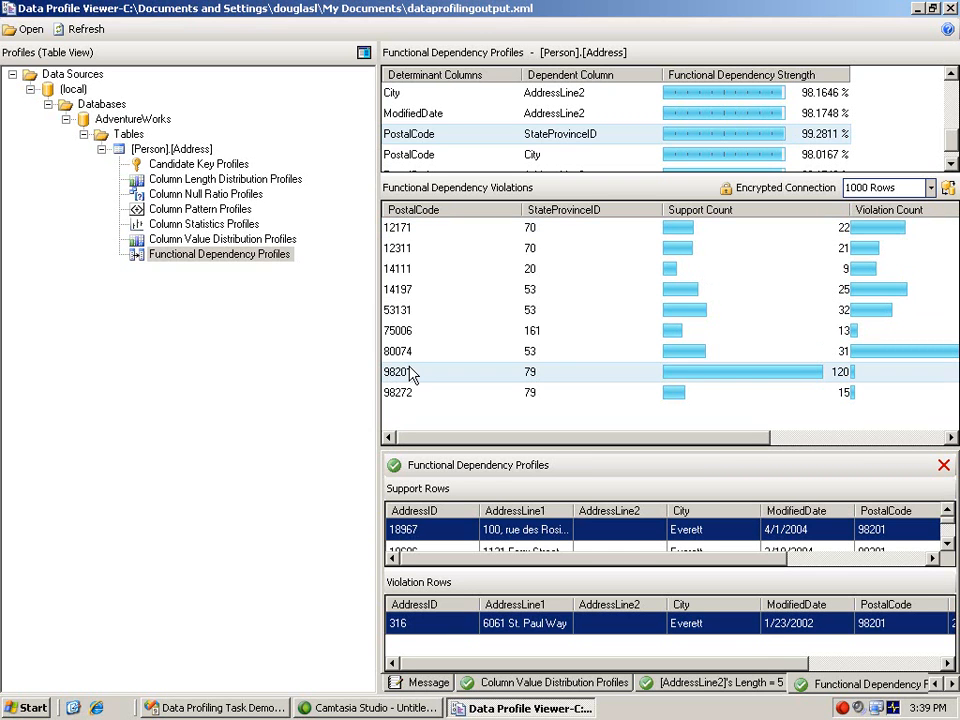
click(948, 188)
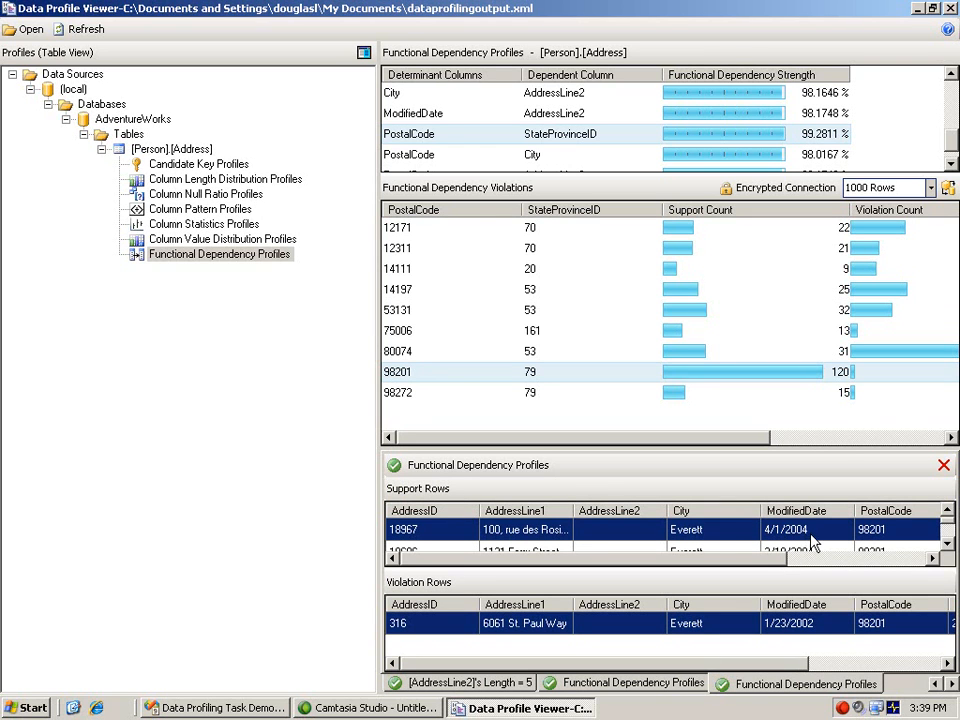
drag(778, 557, 895, 565)
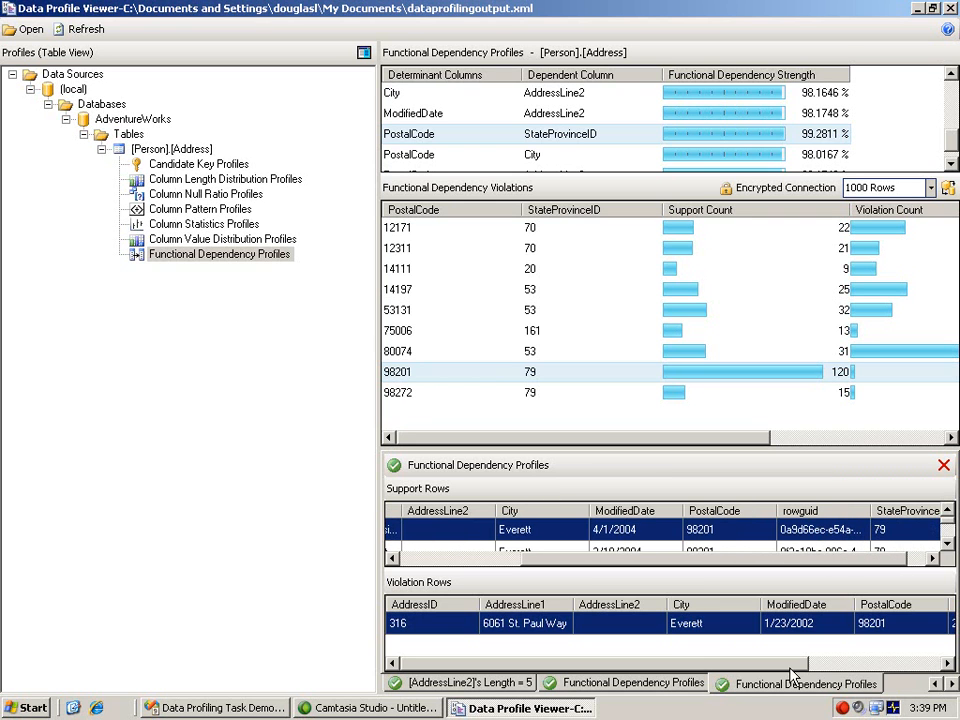
drag(799, 666, 898, 672)
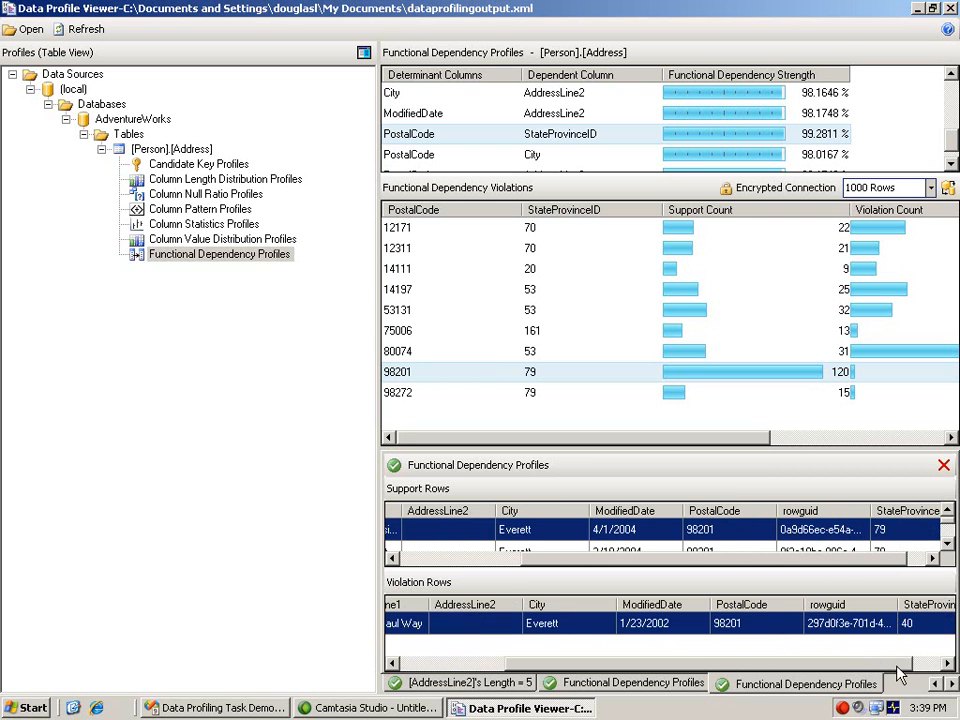